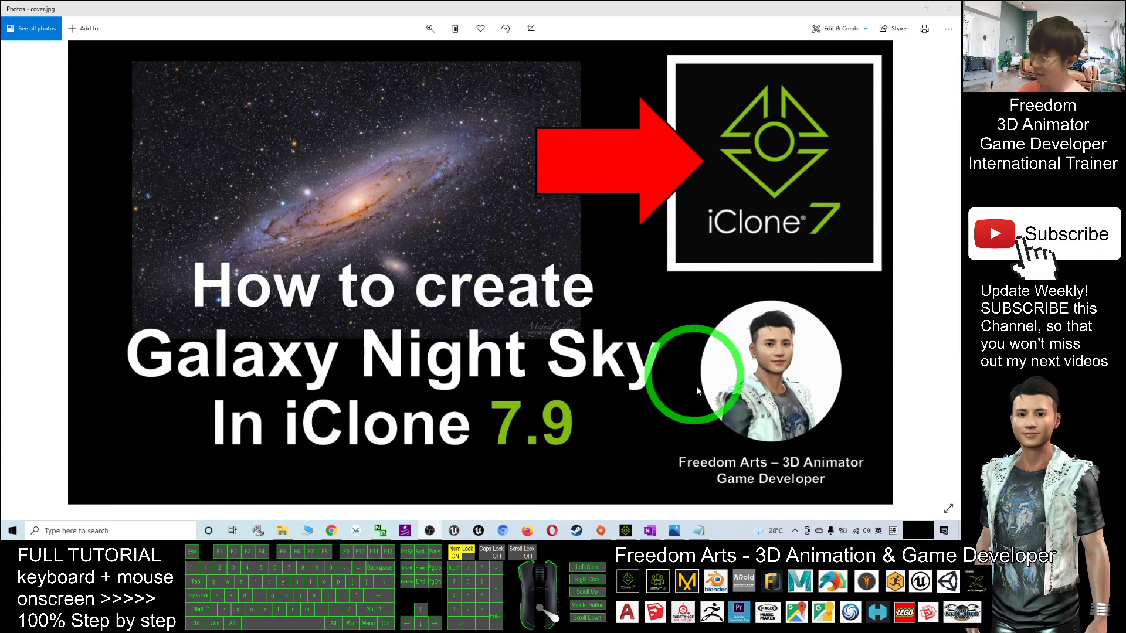
Switch to iClone 7 and start a new default project.
{"action": "left_click", "coordinate": [626, 531]}
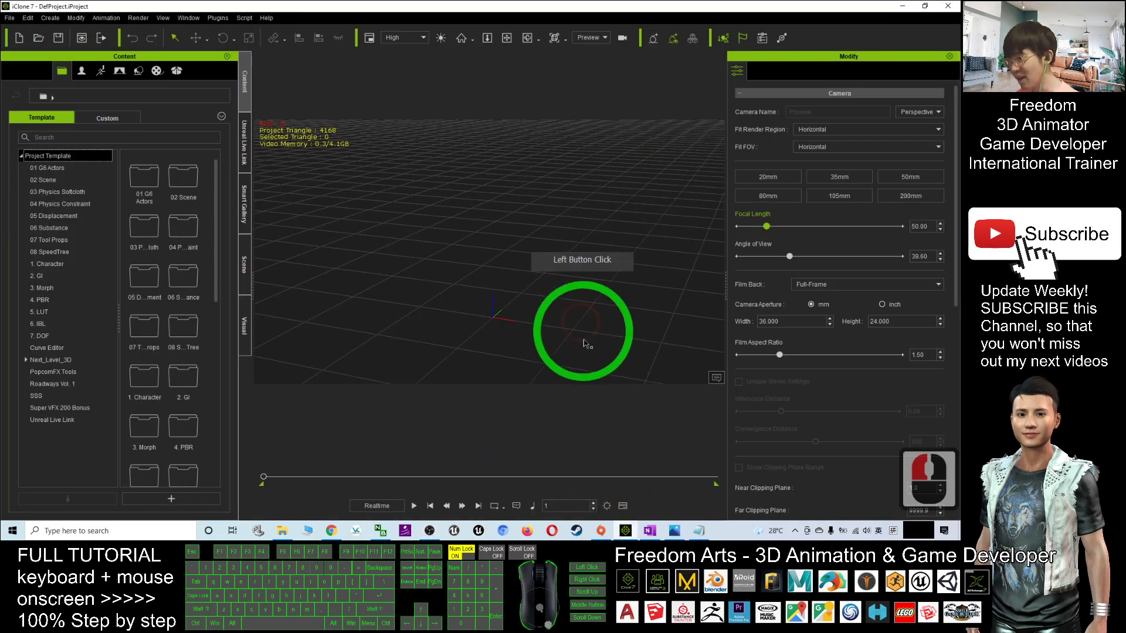
{"action": "left_click", "coordinate": [26, 38]}
{"action": "left_click", "coordinate": [442, 262]}
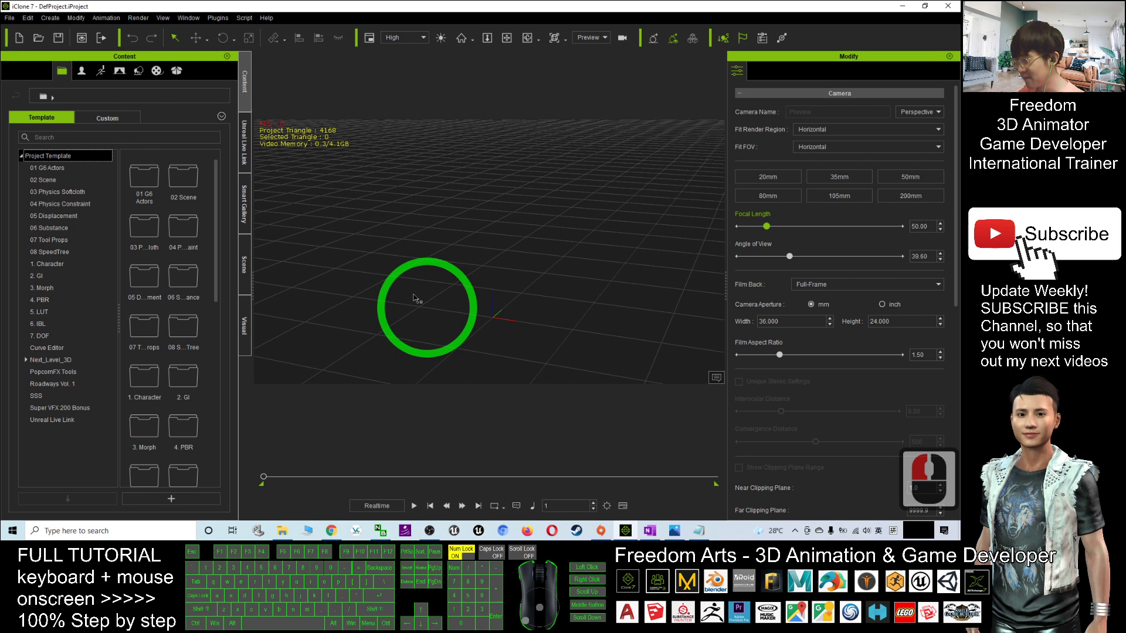
{"action": "left_click_drag", "start_coordinate": [508, 274], "coordinate": [589, 269]}
{"action": "key", "text": "c"}
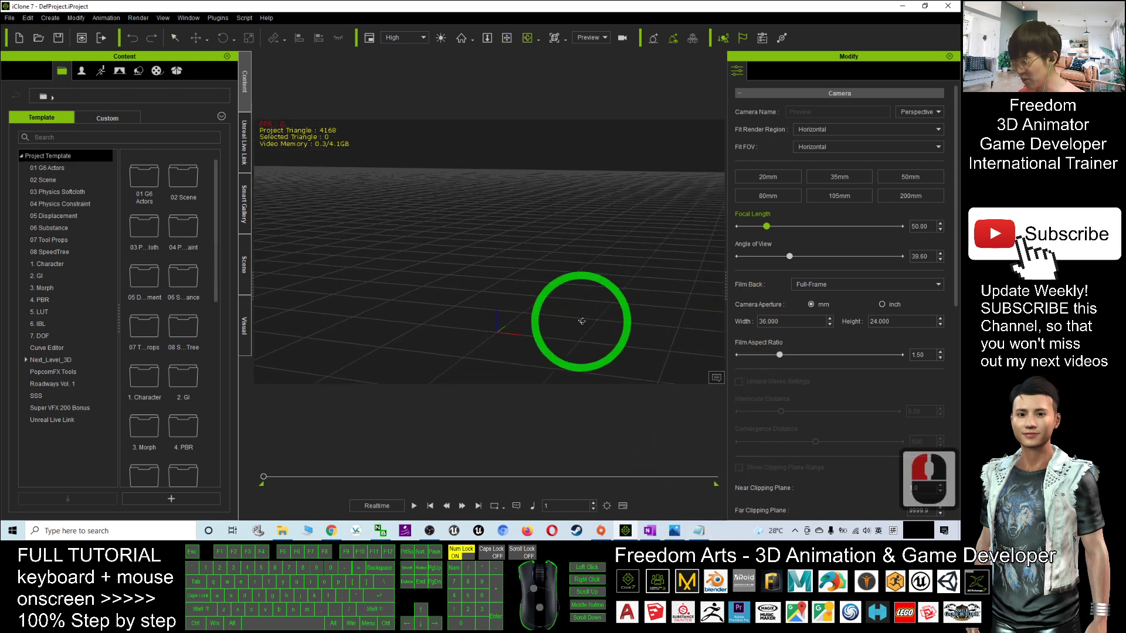
{"action": "right_click", "coordinate": [326, 534]}
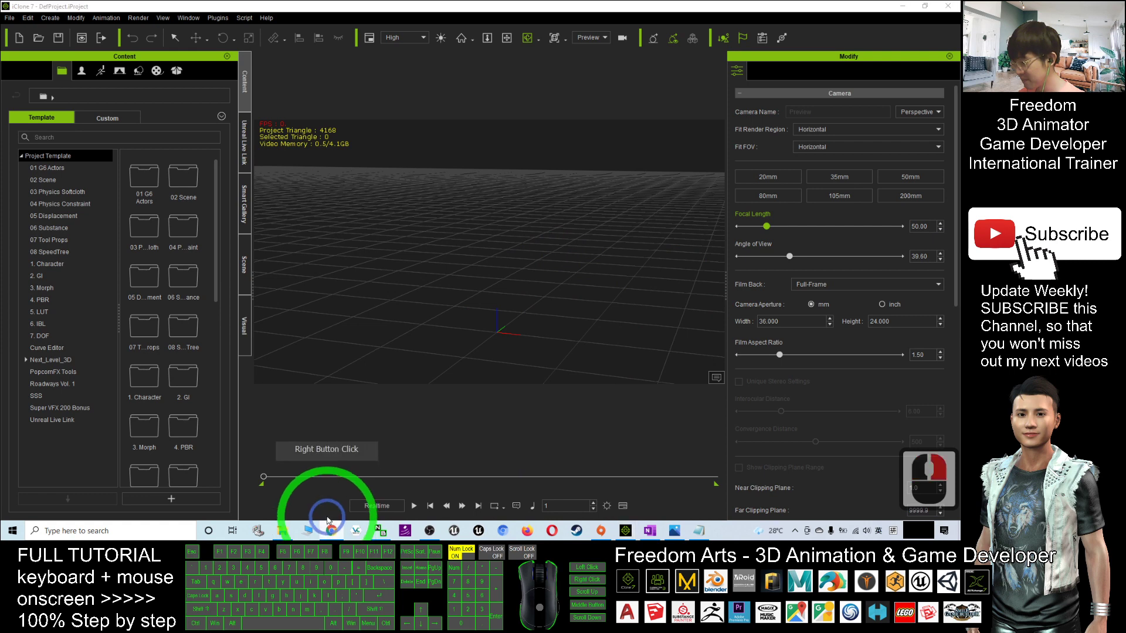
{"action": "left_click", "coordinate": [320, 510]}
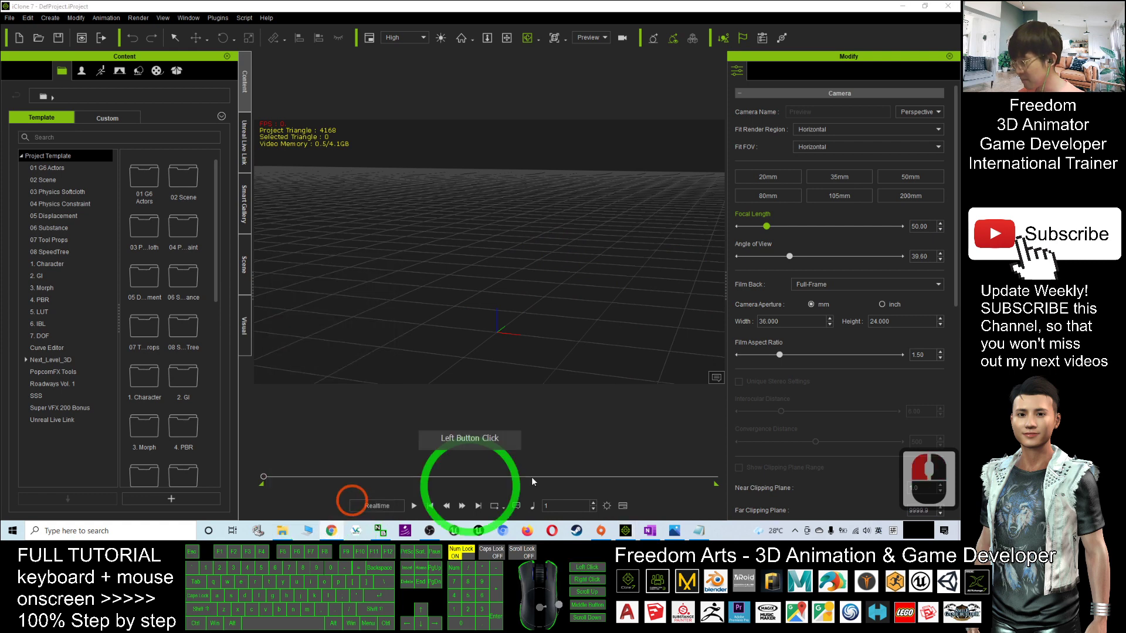
{"action": "left_click", "coordinate": [700, 530]}
{"action": "scroll", "coordinate": [597, 259], "scroll_direction": "up", "scroll_amount": 8}
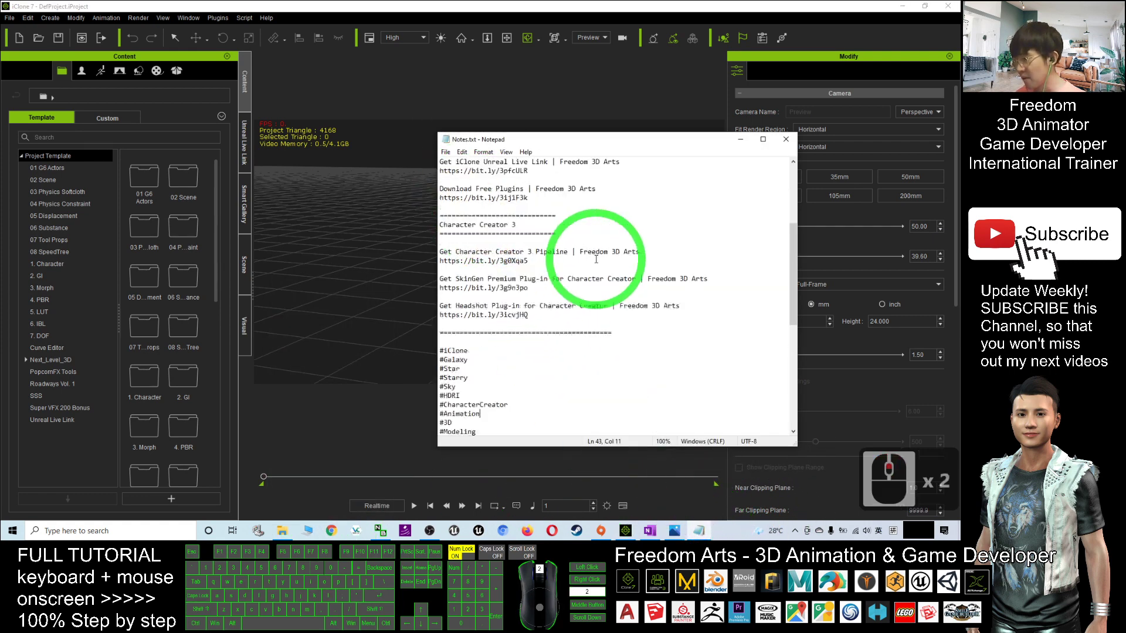
{"action": "scroll", "coordinate": [597, 259], "scroll_direction": "up", "scroll_amount": 9}
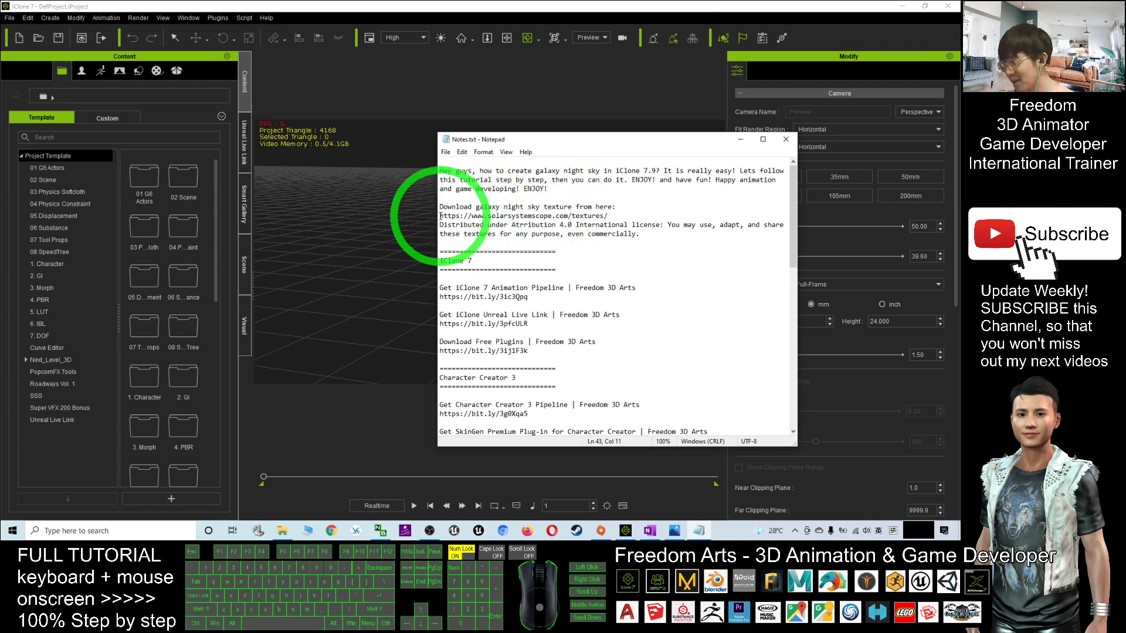
{"action": "left_click_drag", "start_coordinate": [441, 217], "coordinate": [609, 218]}
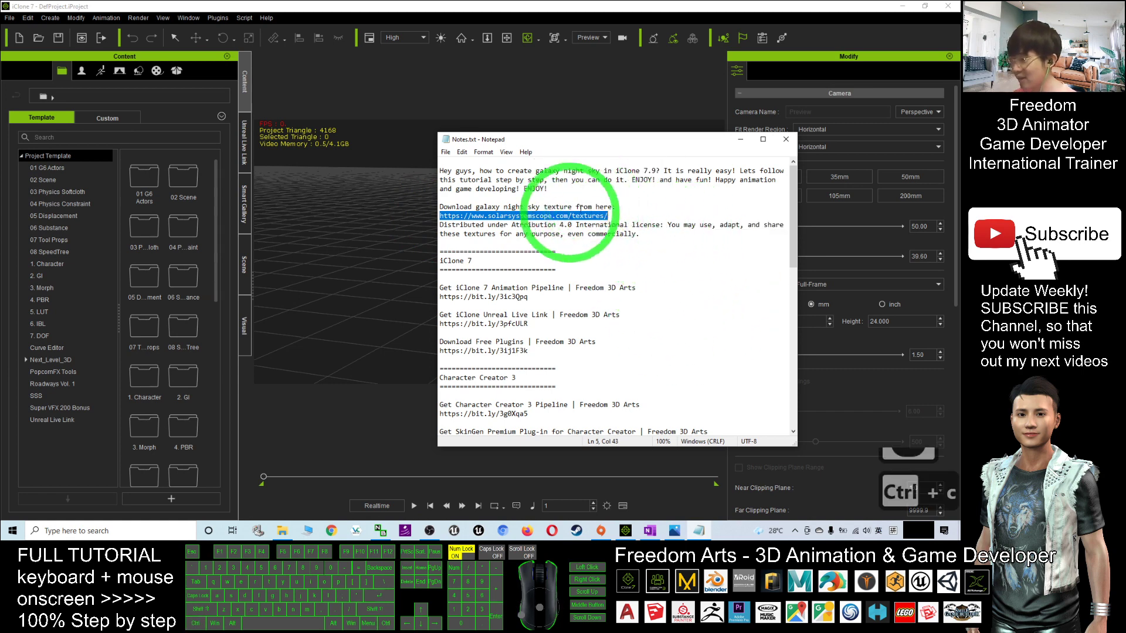
{"action": "key", "text": "ctrl+c"}
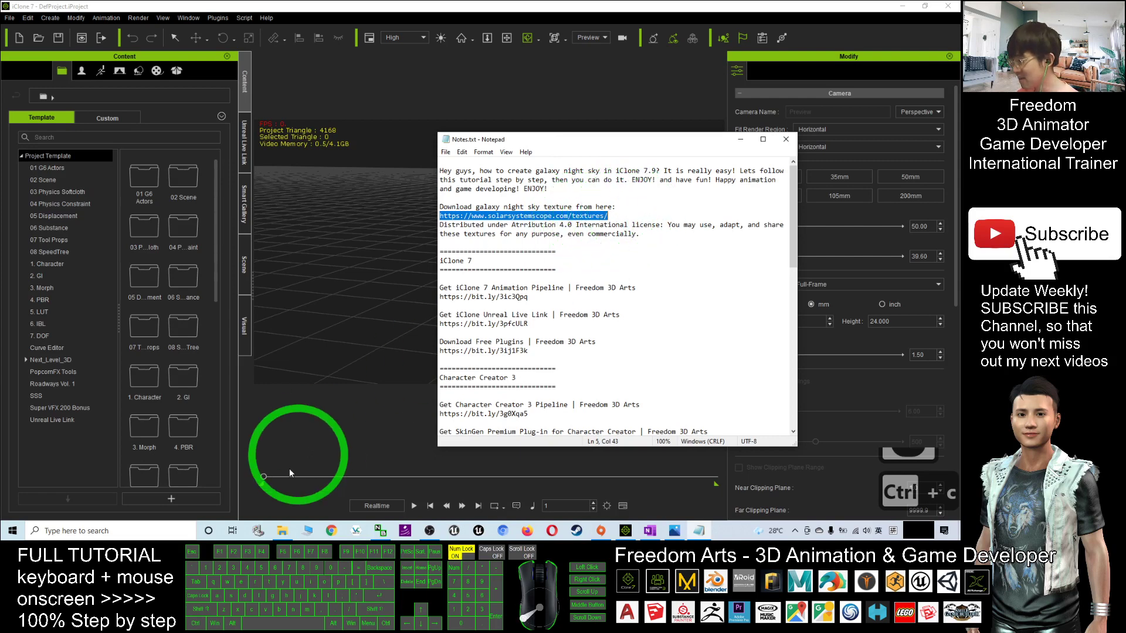
Switch to Chrome, load the copied solarsystemscope.com/textures address and maximize the browser window.
{"action": "left_click", "coordinate": [332, 532]}
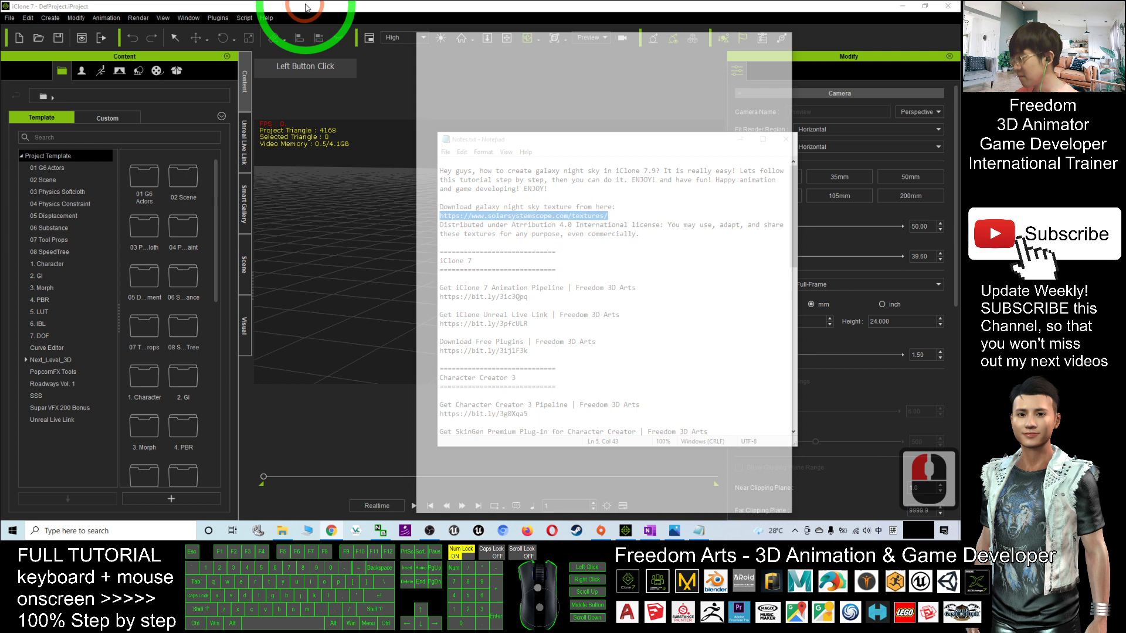
{"action": "key", "text": "ctrl+v"}
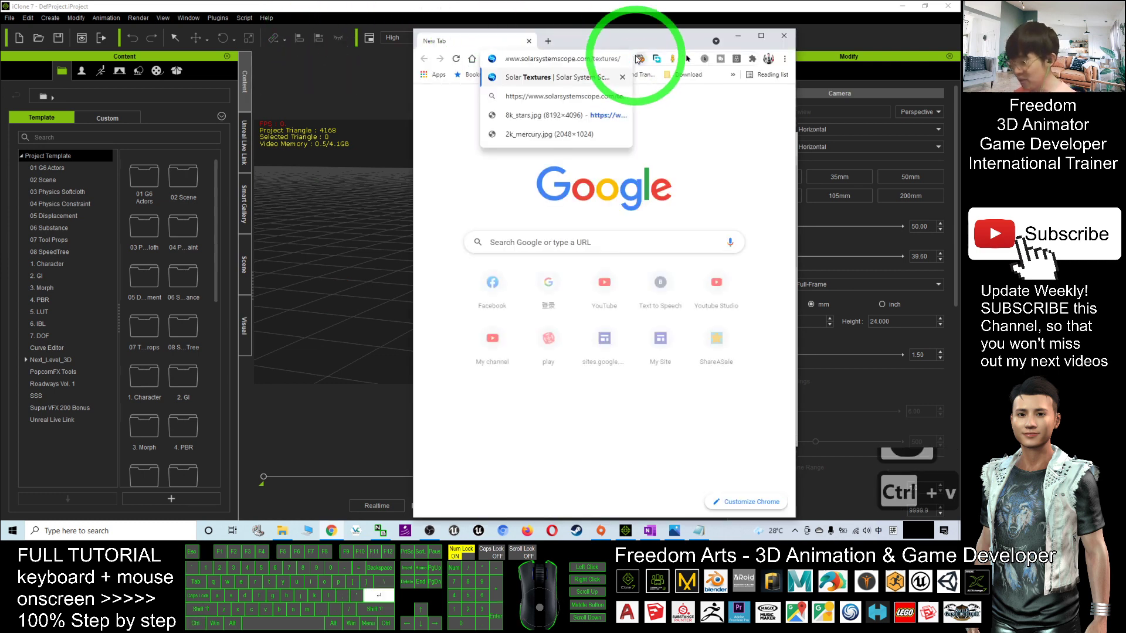
{"action": "key", "text": "Return"}
{"action": "left_click", "coordinate": [761, 37]}
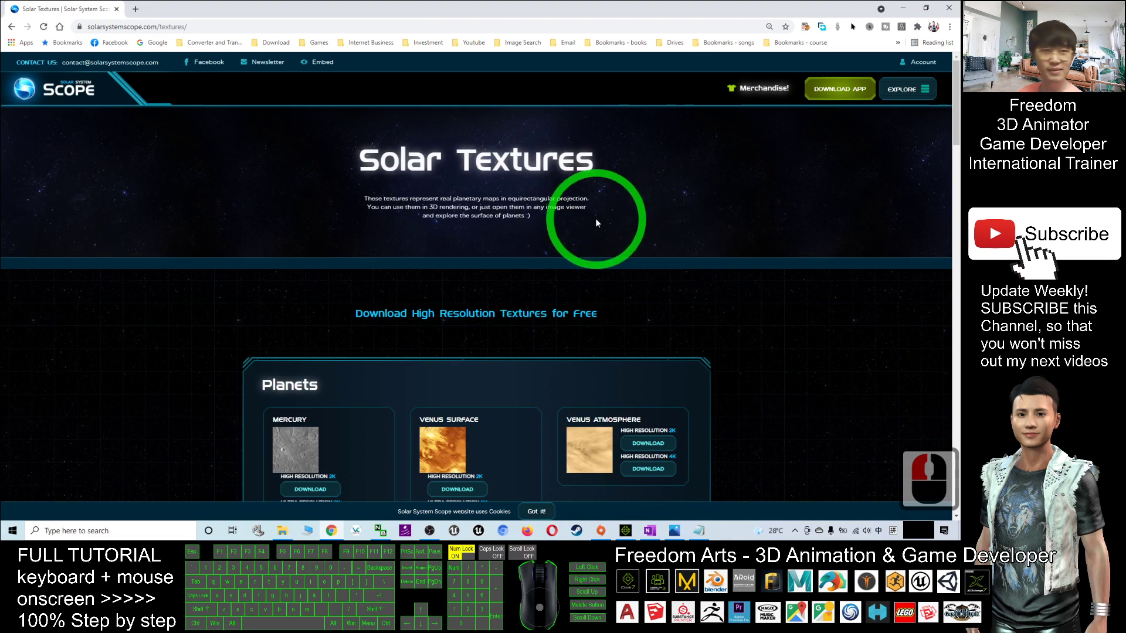
Open the ultra resolution 8K download of the Stars + Milky Way texture under Sun, Moon and Stars.
{"action": "scroll", "coordinate": [690, 218], "scroll_direction": "down", "scroll_amount": 6}
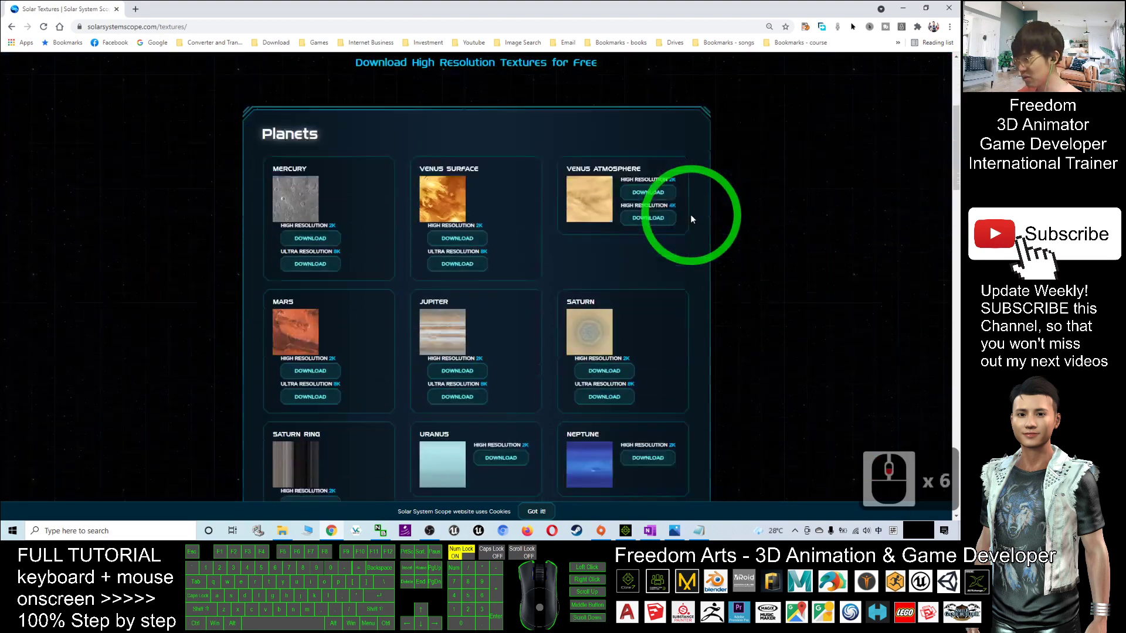
{"action": "scroll", "coordinate": [692, 217], "scroll_direction": "down", "scroll_amount": 14}
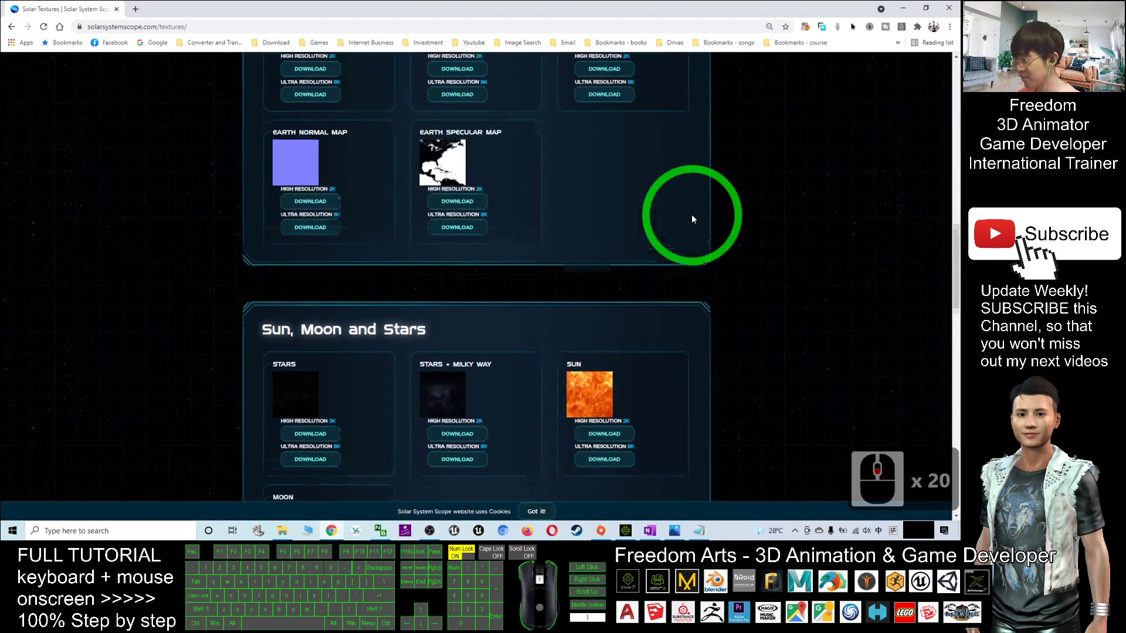
{"action": "scroll", "coordinate": [691, 213], "scroll_direction": "down", "scroll_amount": 5}
{"action": "scroll", "coordinate": [691, 213], "scroll_direction": "up", "scroll_amount": 6}
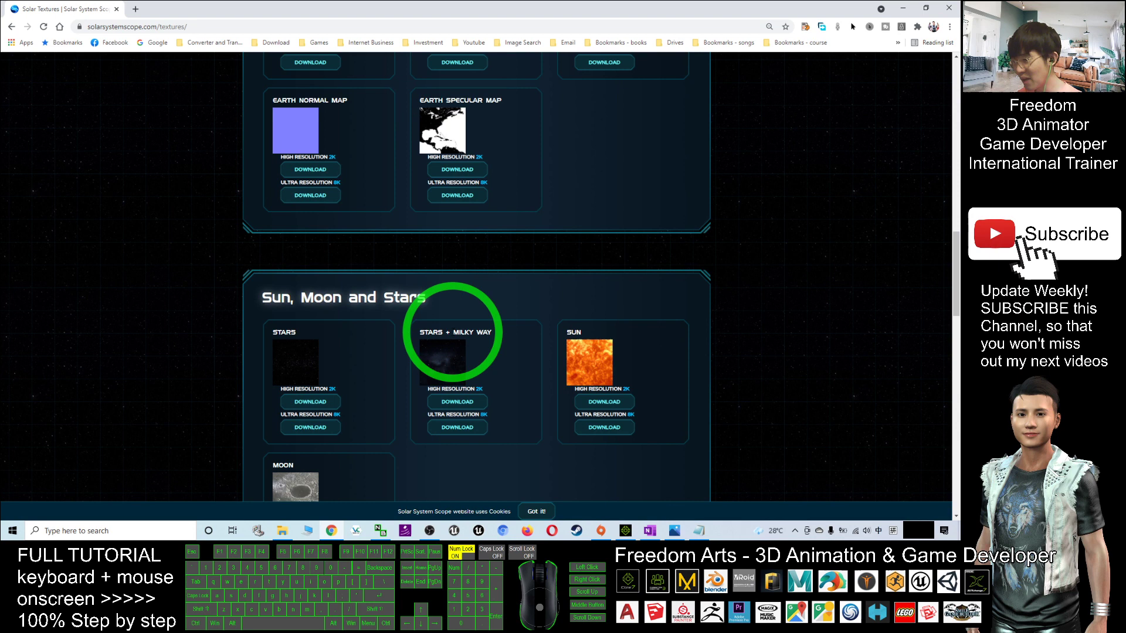
{"action": "left_click_drag", "start_coordinate": [493, 333], "coordinate": [442, 335]}
{"action": "left_click", "coordinate": [447, 335]}
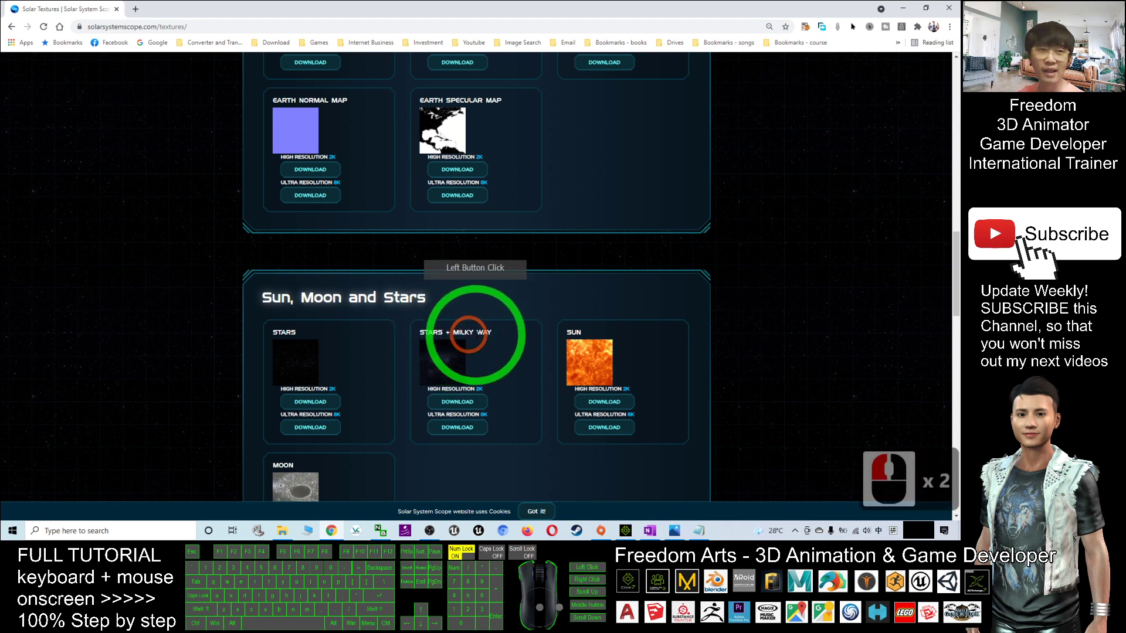
{"action": "left_click", "coordinate": [457, 428]}
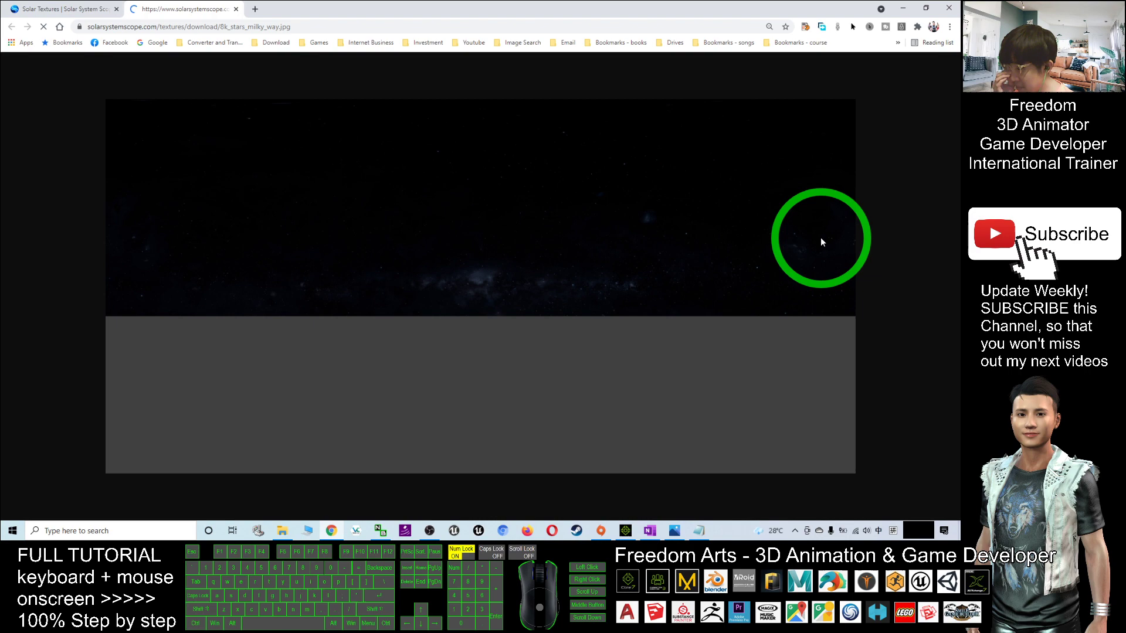
Restore the browser to a smaller window, close the cover.jpg photo and empty the Recycle Bin.
{"action": "left_click_drag", "start_coordinate": [484, 7], "coordinate": [641, 30]}
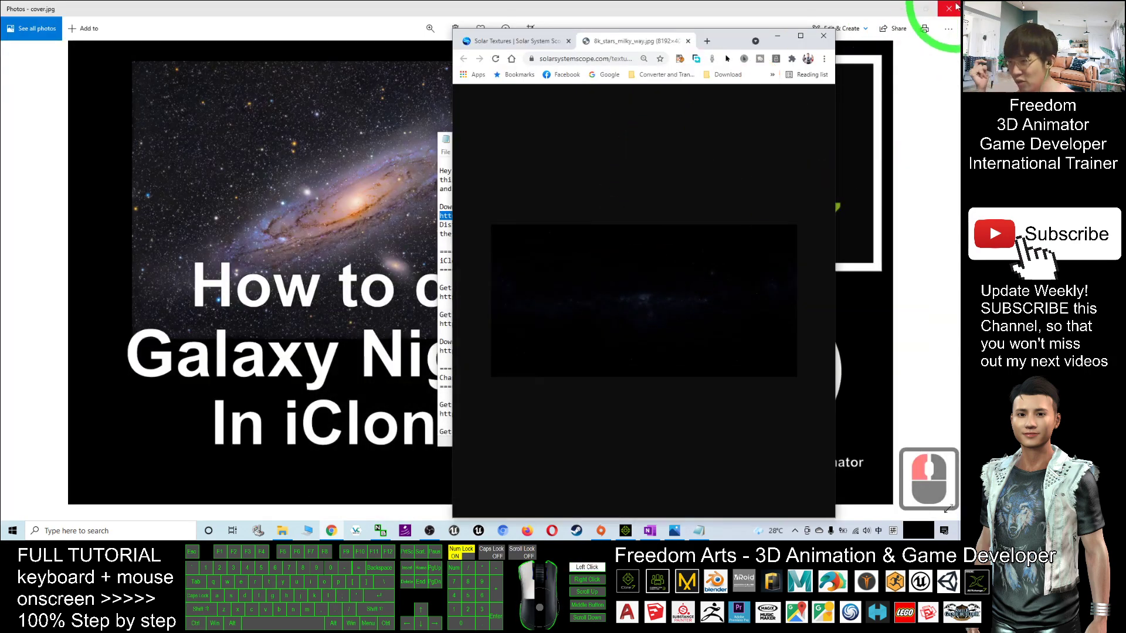
{"action": "left_click", "coordinate": [949, 9]}
{"action": "left_click_drag", "start_coordinate": [20, 73], "coordinate": [21, 24]}
{"action": "right_click", "coordinate": [20, 19]}
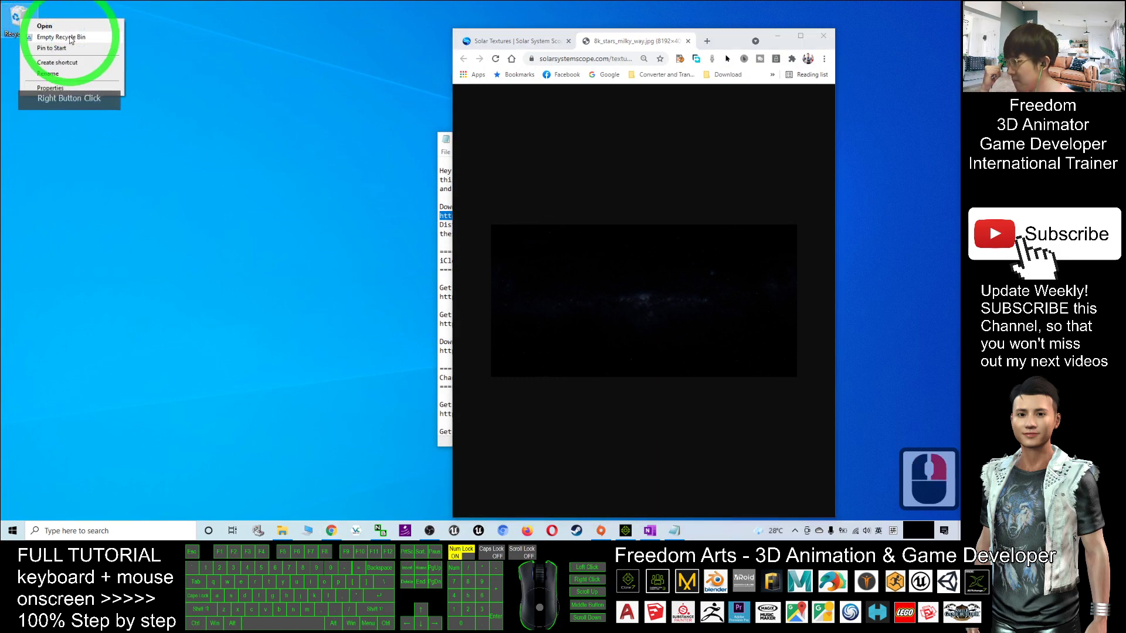
{"action": "left_click", "coordinate": [70, 37]}
{"action": "left_click", "coordinate": [510, 296]}
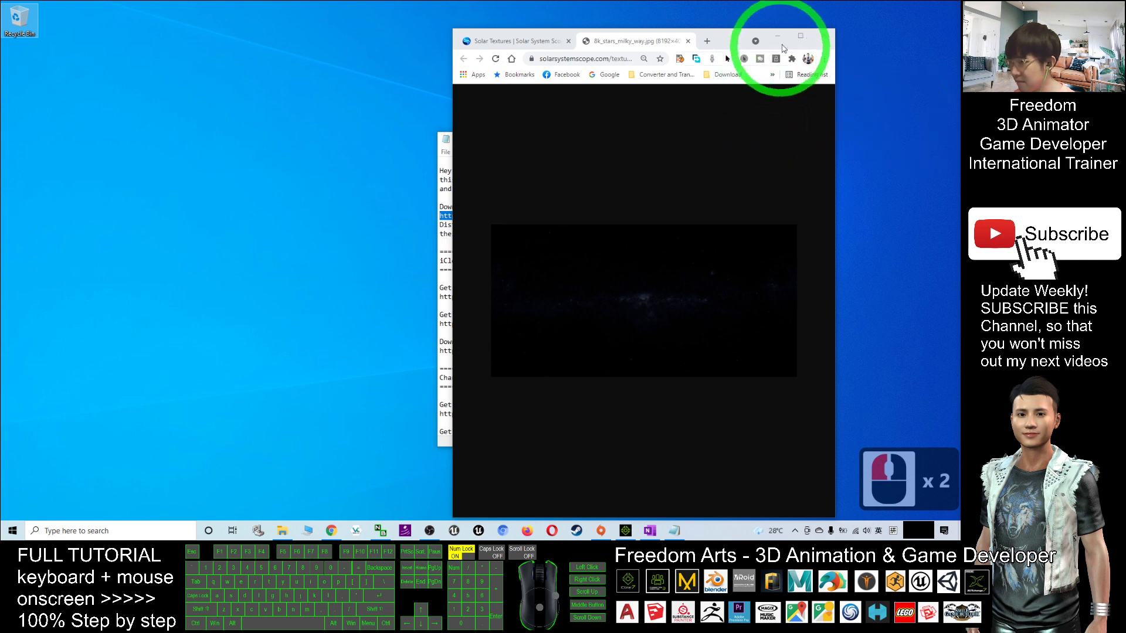
Maximize the browser and inspect the Milky Way image at full size and fitted to the window.
{"action": "left_click", "coordinate": [802, 37]}
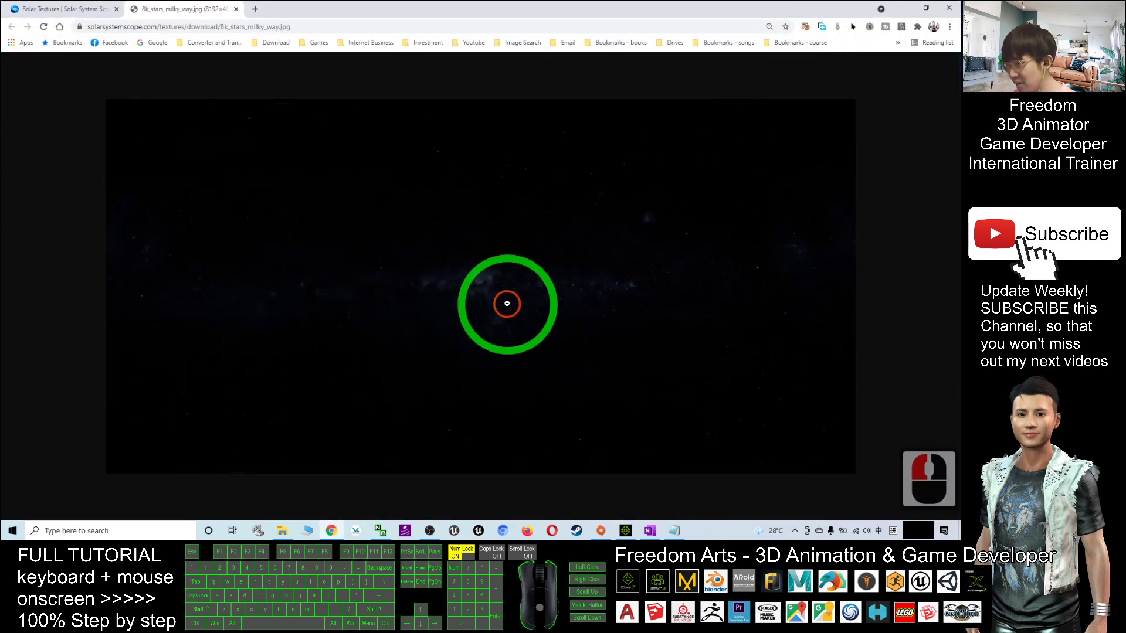
{"action": "left_click", "coordinate": [524, 294]}
{"action": "left_click", "coordinate": [515, 294]}
{"action": "left_click", "coordinate": [505, 294]}
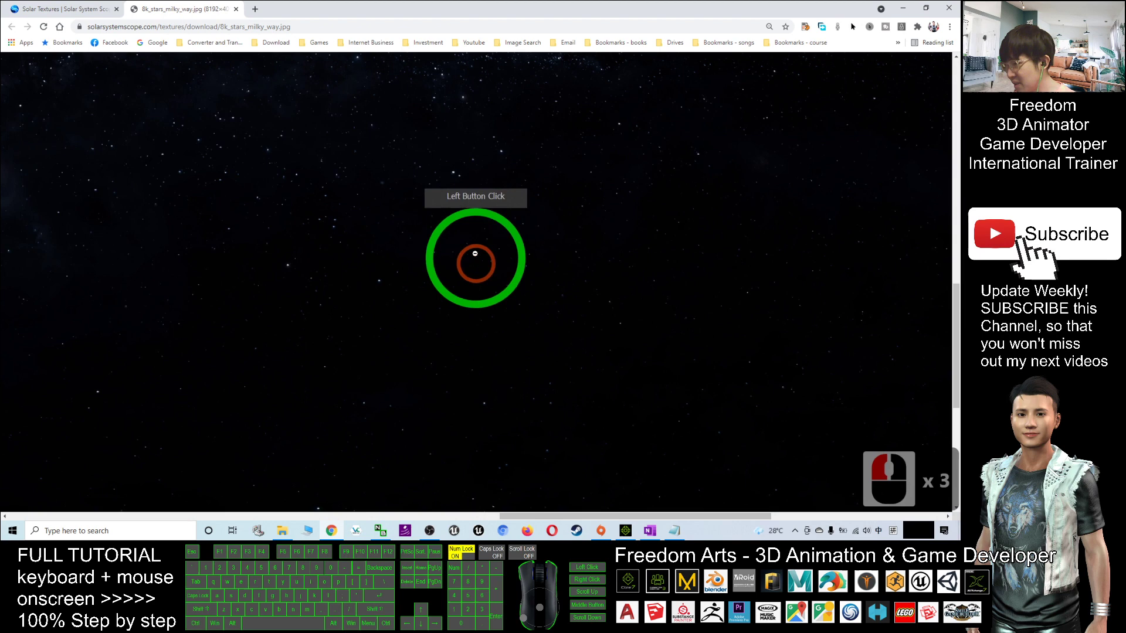
{"action": "left_click", "coordinate": [502, 289]}
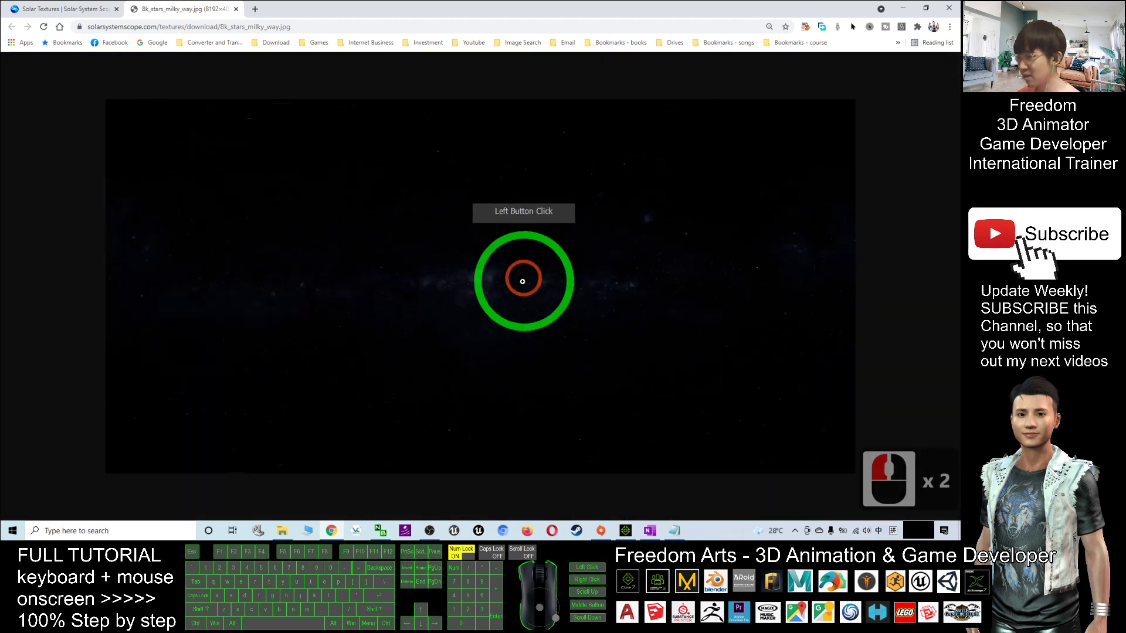
Shrink the browser window and save the Milky Way image to the Desktop as 8k_stars_milky_way.jpg.
{"action": "left_click_drag", "start_coordinate": [382, 8], "coordinate": [510, 62]}
{"action": "left_click_drag", "start_coordinate": [534, 324], "coordinate": [537, 369]}
{"action": "right_click", "coordinate": [501, 316]}
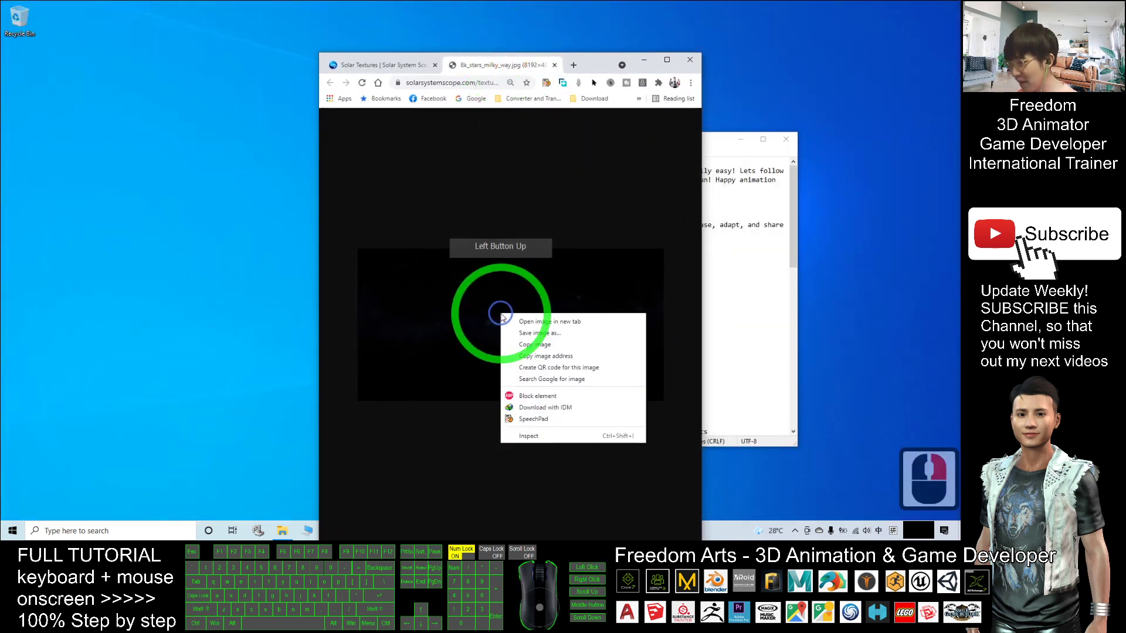
{"action": "left_click", "coordinate": [538, 332]}
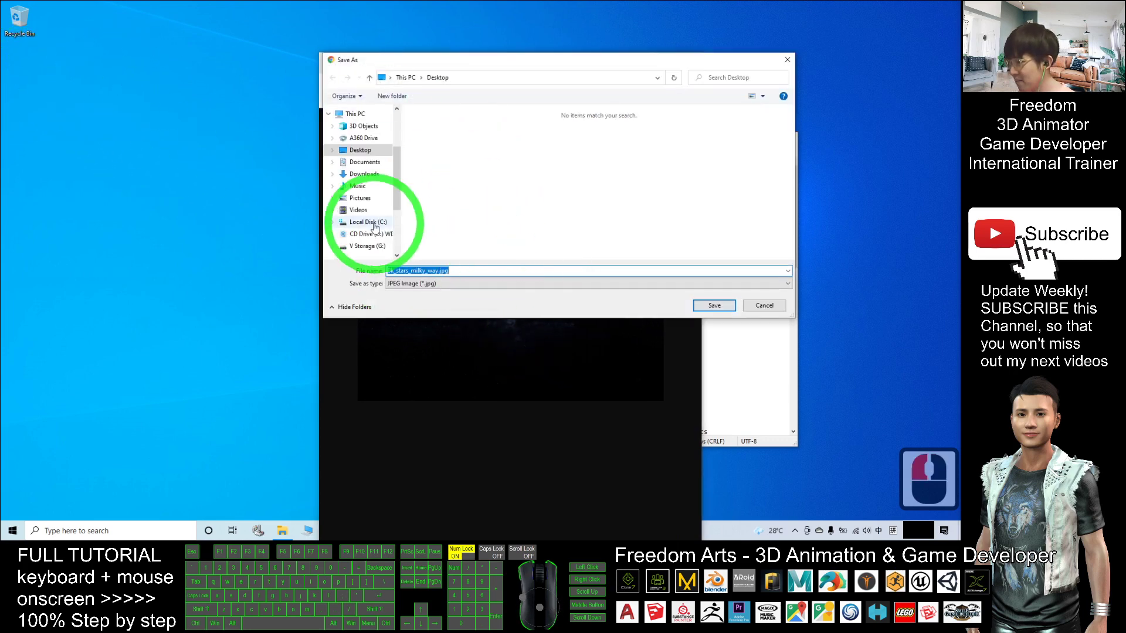
{"action": "left_click", "coordinate": [714, 306]}
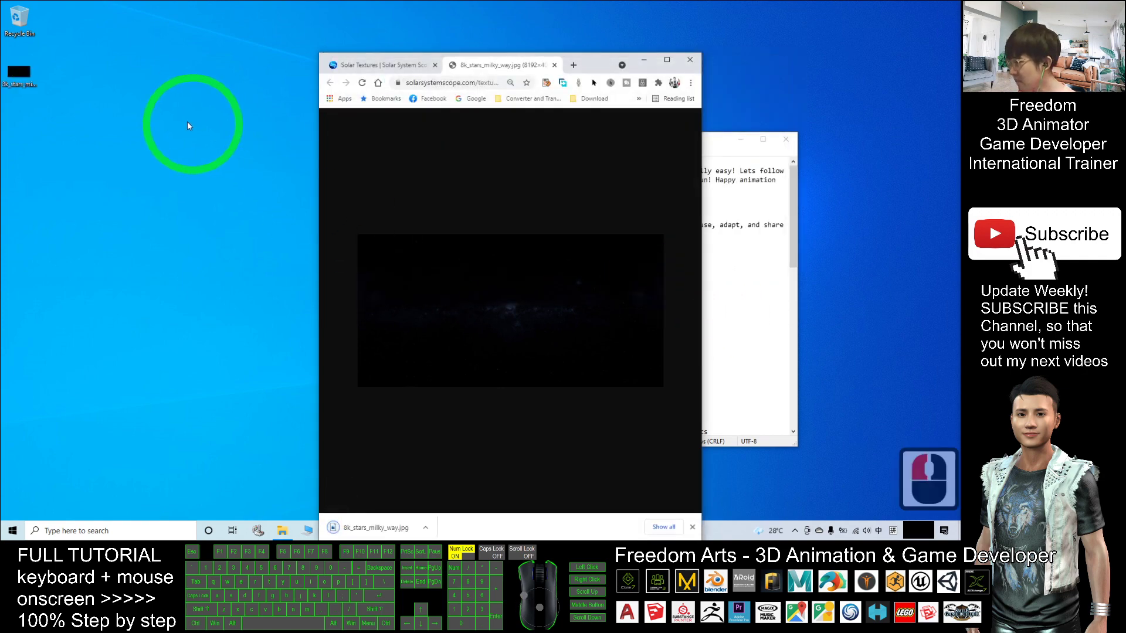
Open the saved 8k_stars_milky_way.jpg from the Desktop, examine its star detail up close and close the viewer.
{"action": "double_click", "coordinate": [22, 75]}
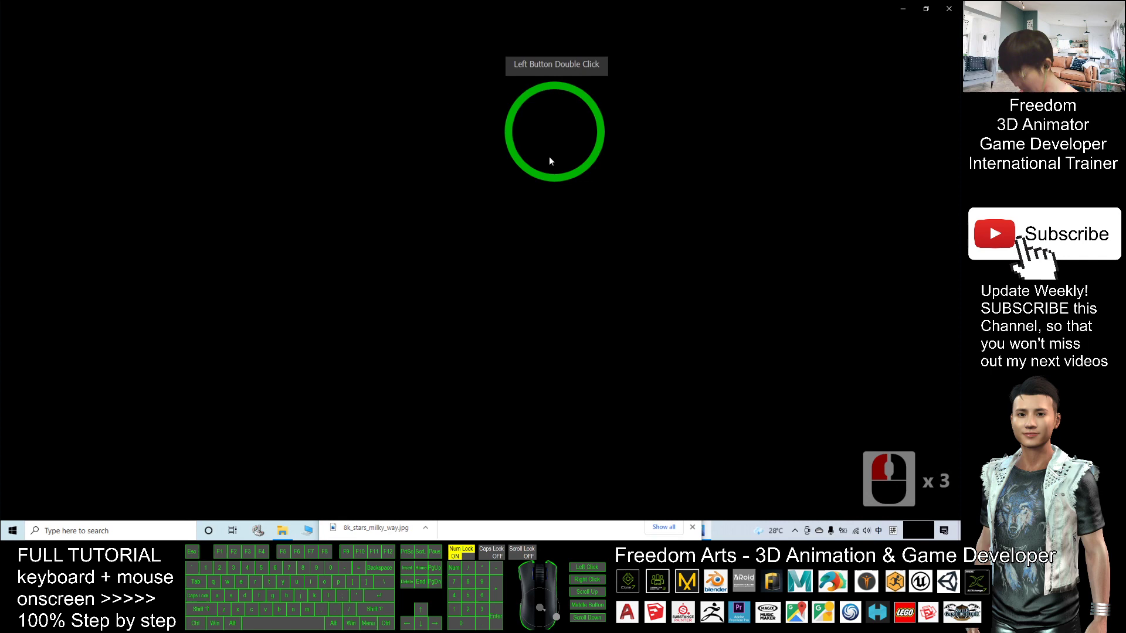
{"action": "scroll", "coordinate": [522, 263], "scroll_direction": "up", "scroll_amount": 20, "text": "ctrl"}
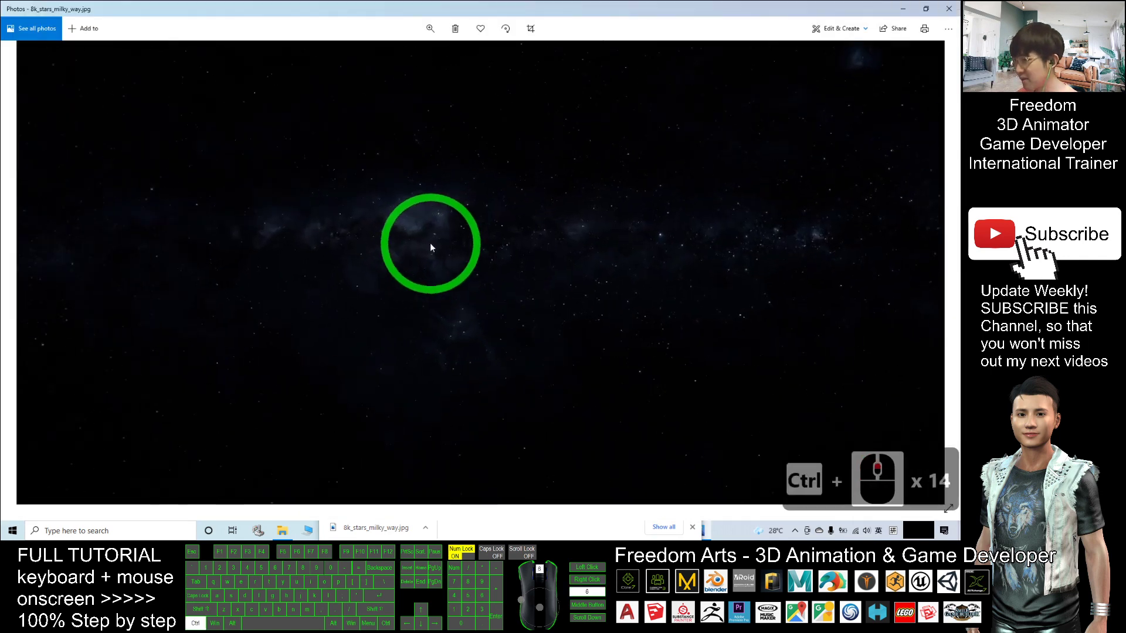
{"action": "left_click_drag", "start_coordinate": [592, 332], "coordinate": [817, 297]}
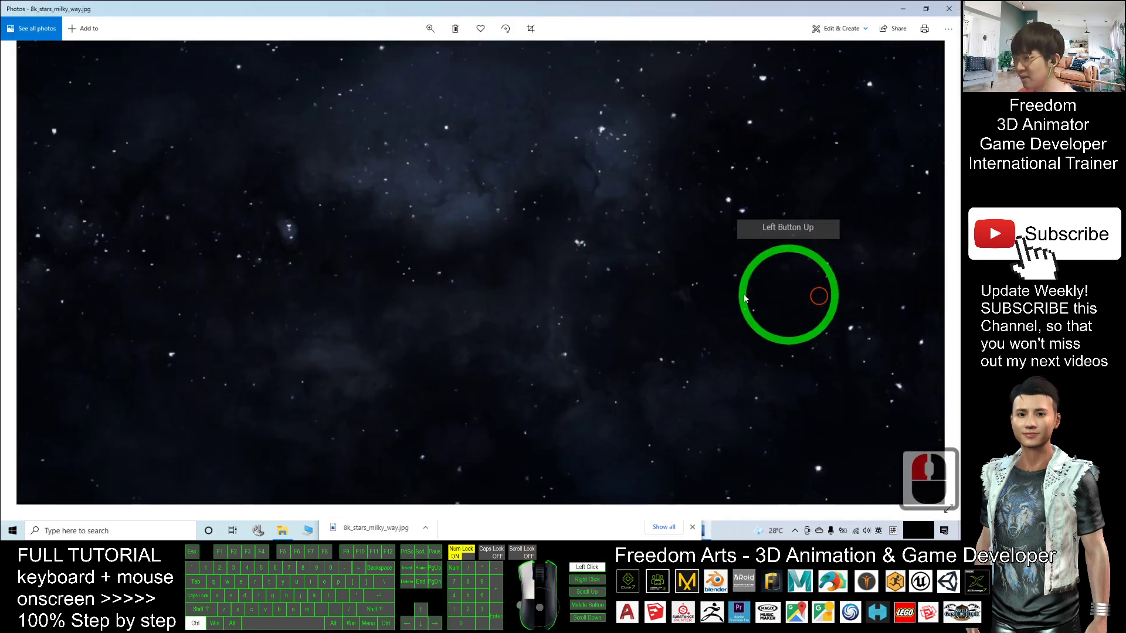
{"action": "left_click_drag", "start_coordinate": [437, 295], "coordinate": [467, 292]}
{"action": "scroll", "coordinate": [524, 280], "scroll_direction": "down", "scroll_amount": 7, "text": "ctrl"}
{"action": "scroll", "coordinate": [524, 283], "scroll_direction": "down", "scroll_amount": 4, "text": "ctrl"}
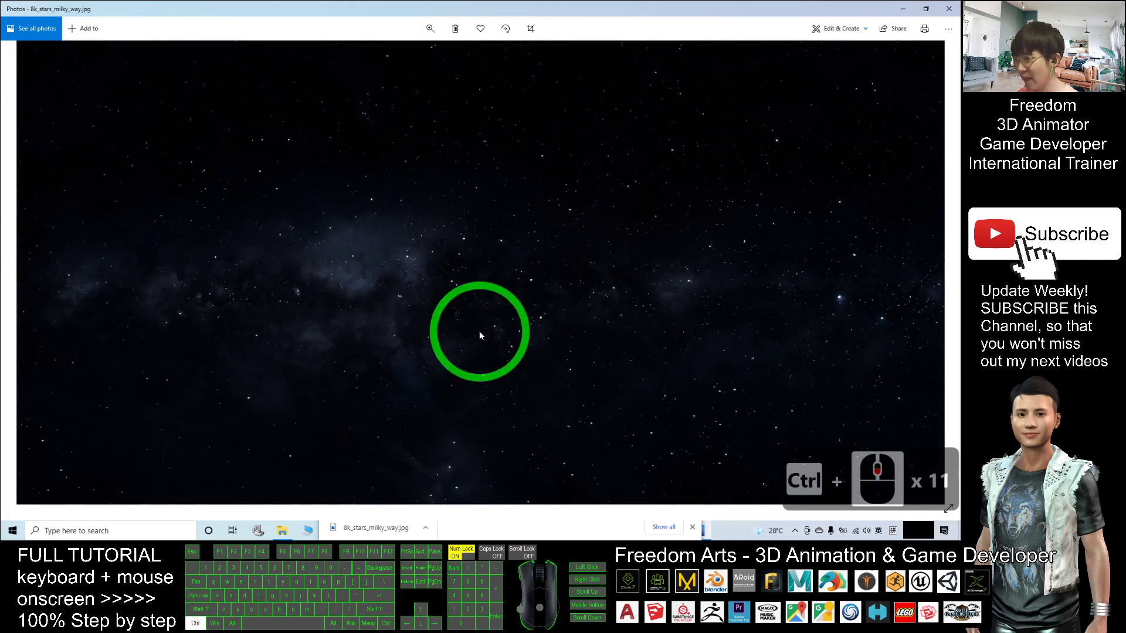
{"action": "left_click_drag", "start_coordinate": [480, 331], "coordinate": [473, 268]}
{"action": "scroll", "coordinate": [473, 269], "scroll_direction": "down", "scroll_amount": 19, "text": "ctrl"}
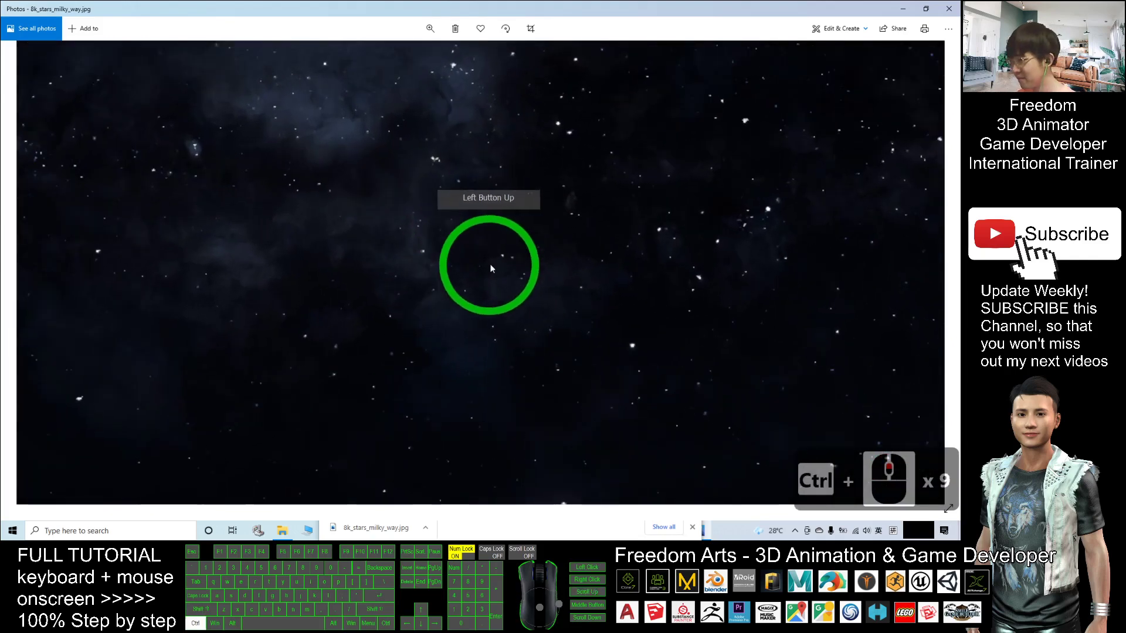
{"action": "scroll", "coordinate": [481, 259], "scroll_direction": "down", "scroll_amount": 5, "text": "ctrl"}
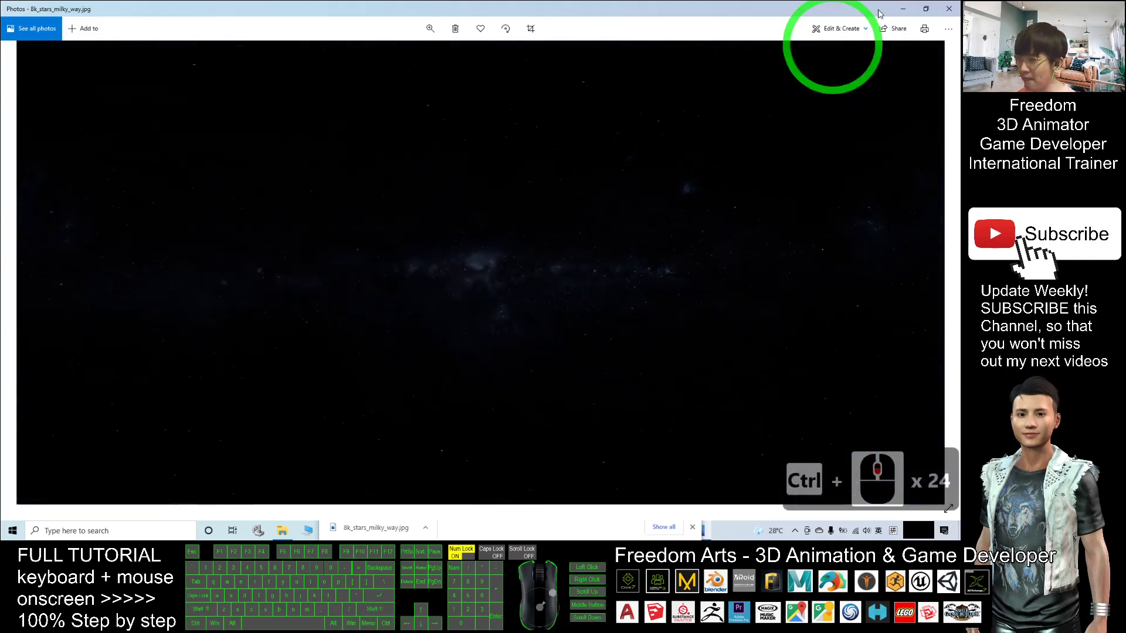
{"action": "left_click", "coordinate": [950, 9]}
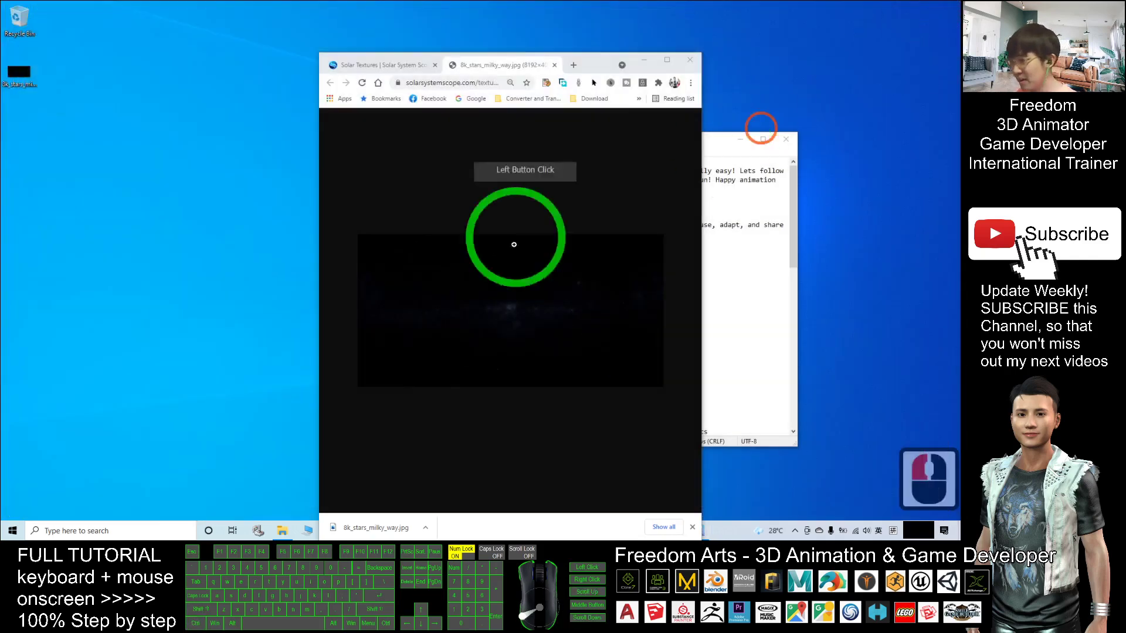
Close the browser, minimize the notes and switch back to iClone 7.
{"action": "left_click", "coordinate": [689, 60]}
{"action": "left_click", "coordinate": [740, 139]}
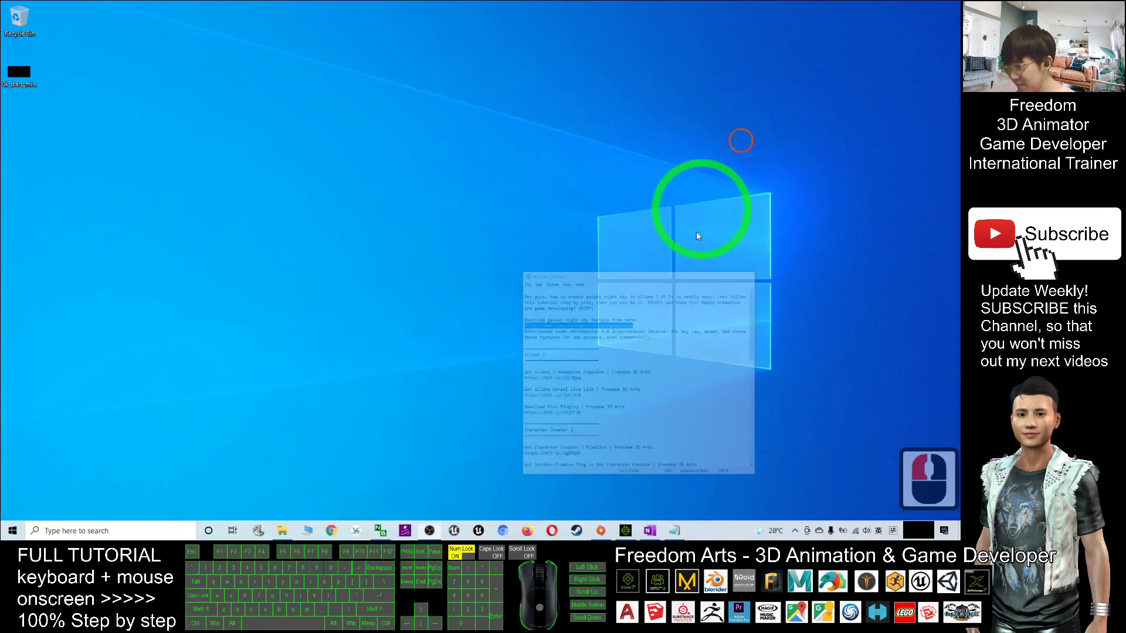
{"action": "left_click", "coordinate": [596, 502]}
{"action": "left_click", "coordinate": [625, 531]}
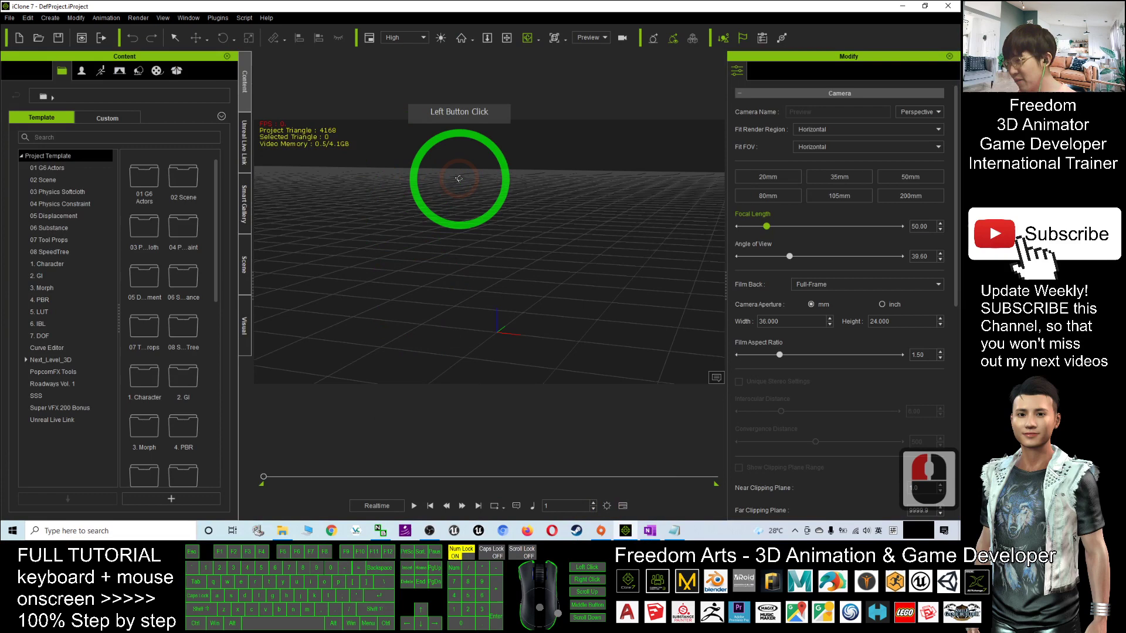
Add the Clear Day 00 sky from the Set template library to the scene.
{"action": "left_click", "coordinate": [139, 71]}
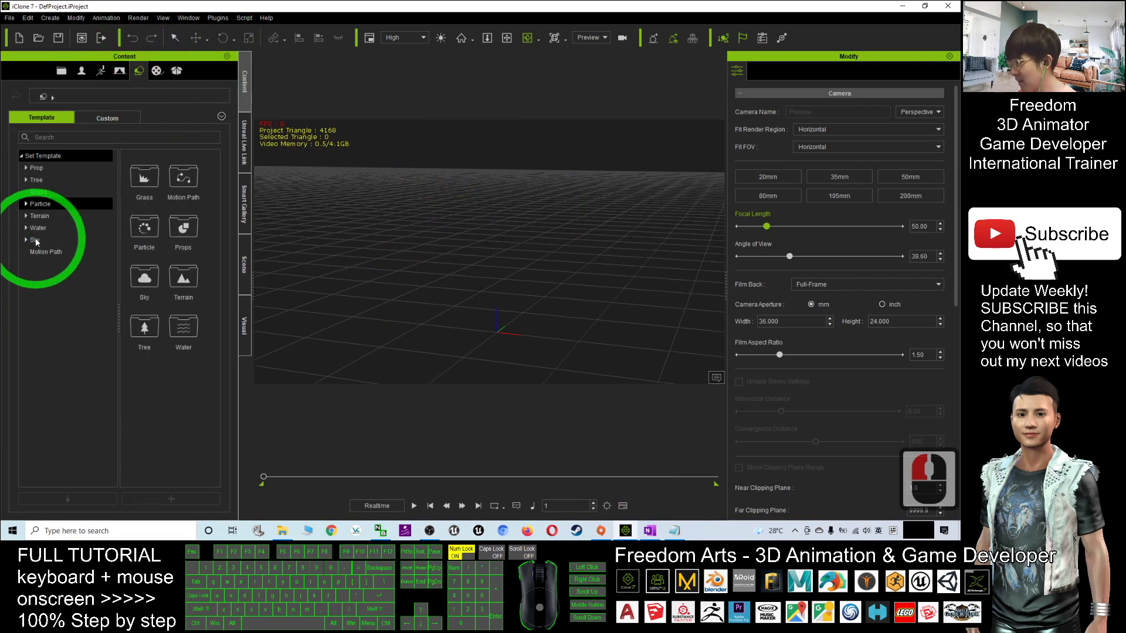
{"action": "left_click", "coordinate": [33, 239]}
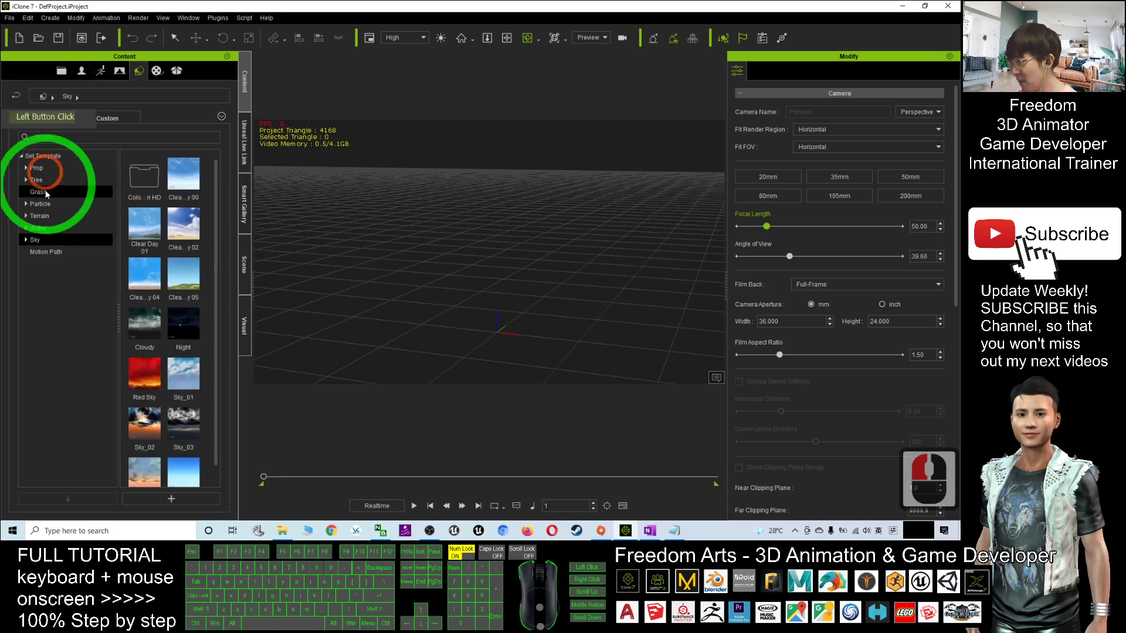
{"action": "left_click", "coordinate": [194, 181]}
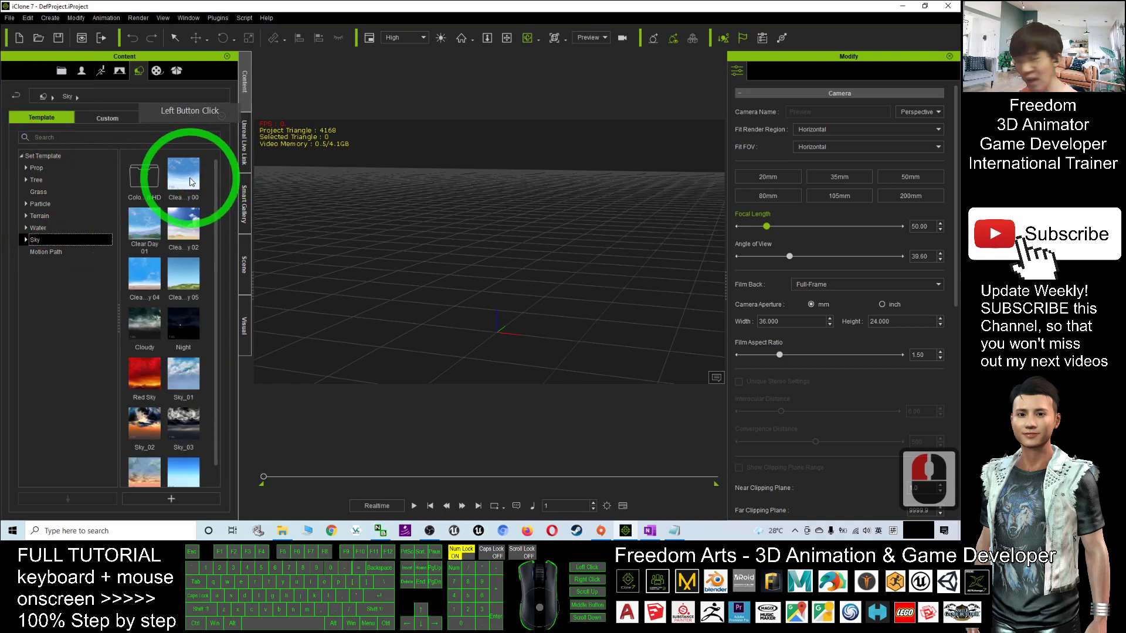
{"action": "double_click", "coordinate": [189, 178]}
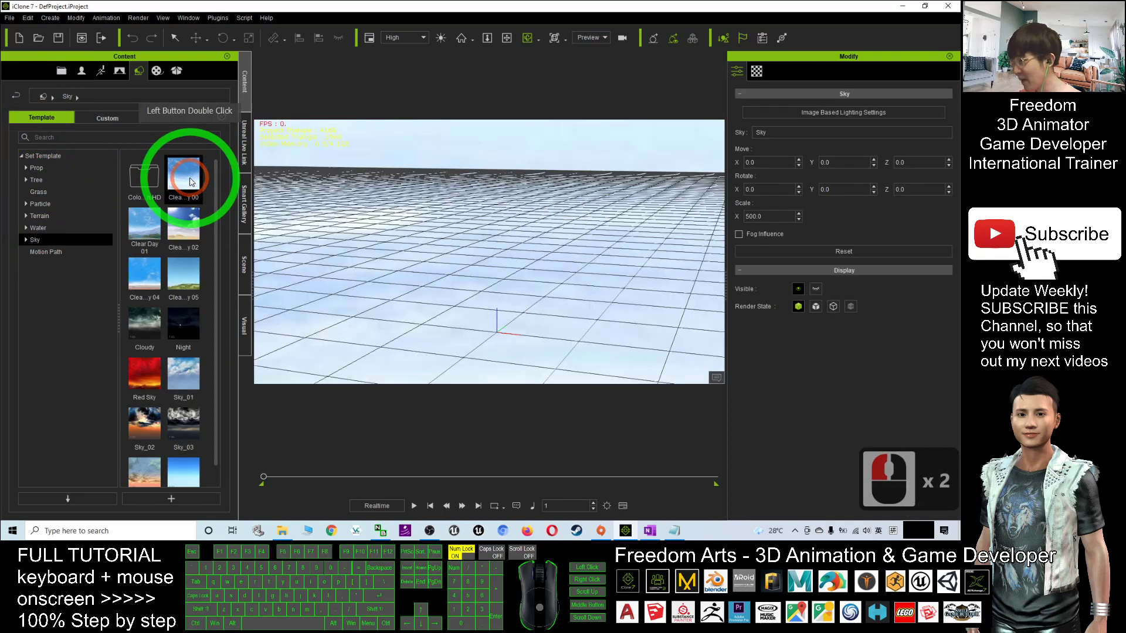
{"action": "key", "text": "c"}
{"action": "left_click_drag", "start_coordinate": [515, 302], "coordinate": [495, 196]}
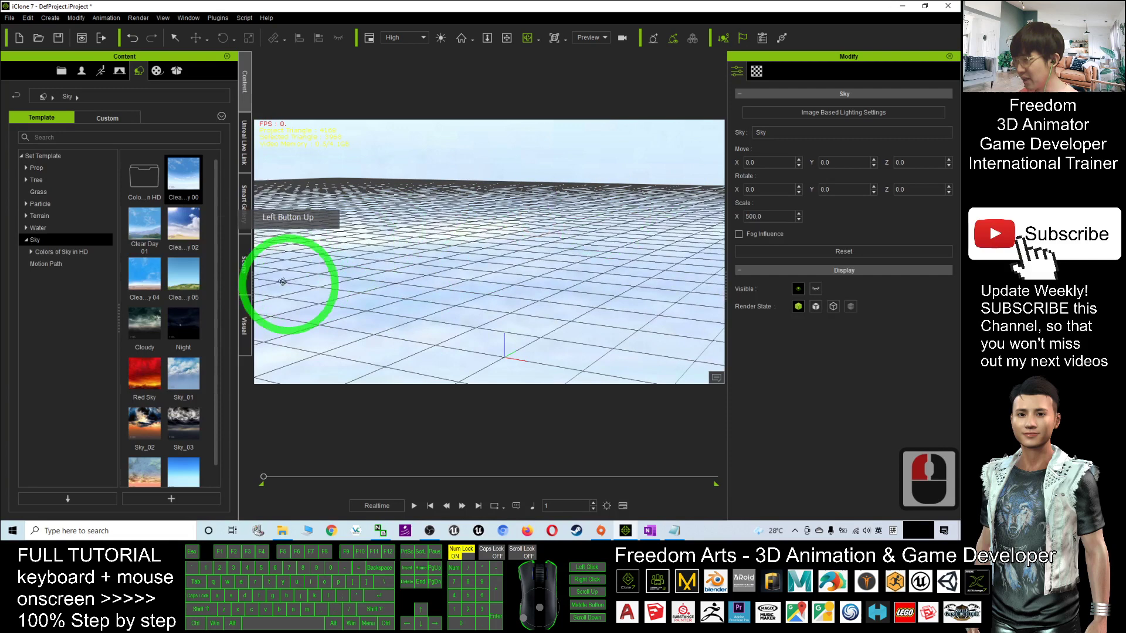
Replace the Sky object's Diffuse texture with the 8k_stars_milky_way.jpg image from the Desktop.
{"action": "left_click", "coordinate": [247, 267]}
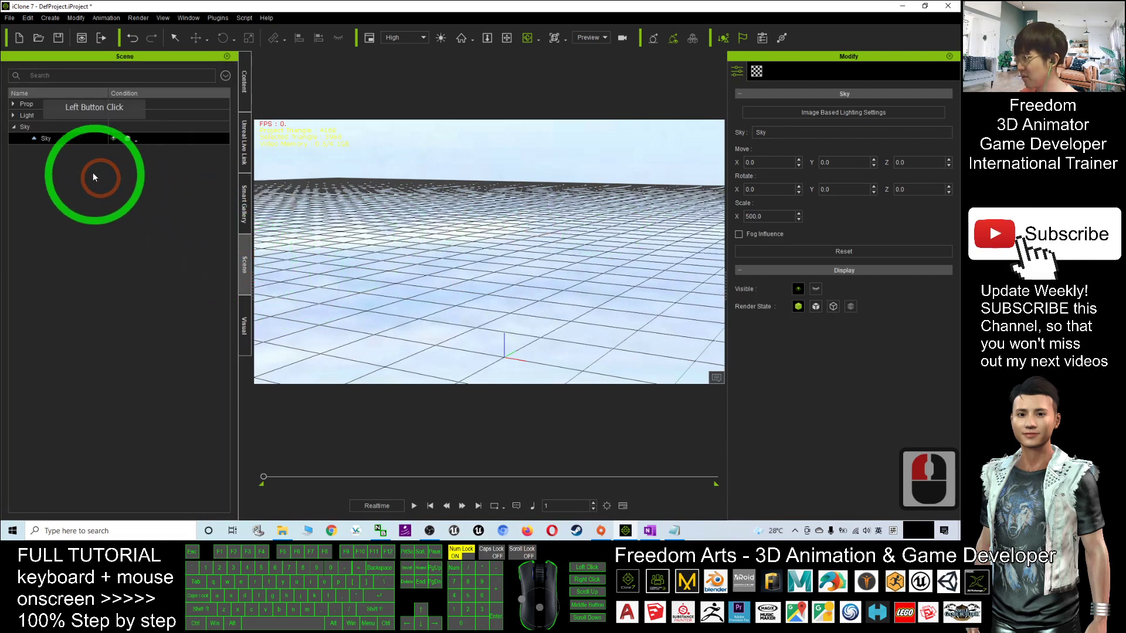
{"action": "left_click", "coordinate": [80, 139]}
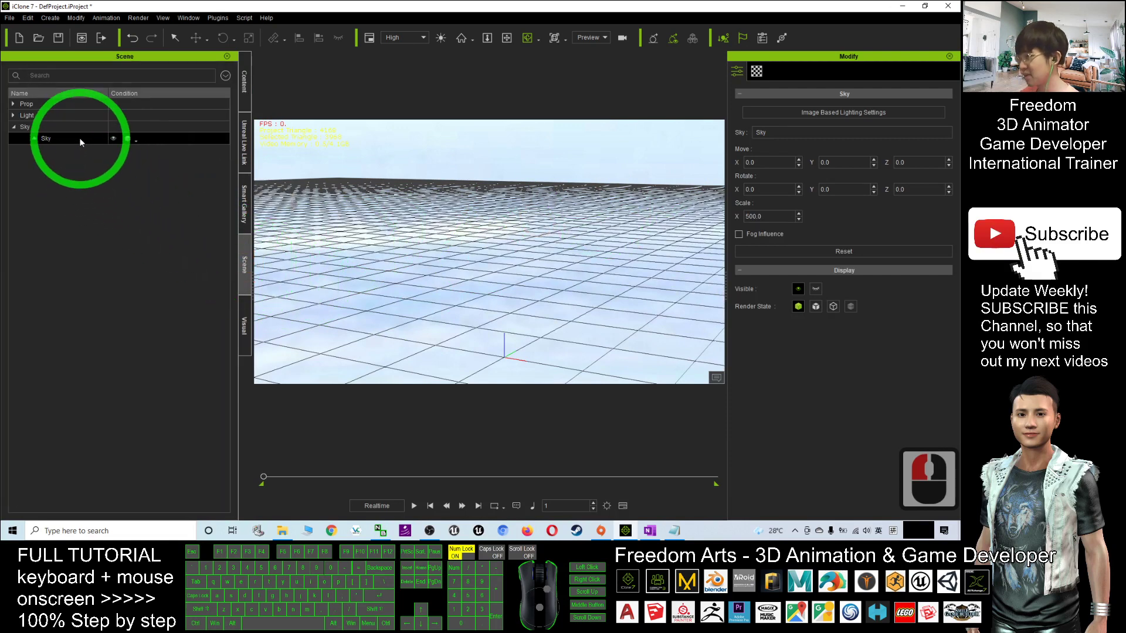
{"action": "left_click", "coordinate": [757, 71]}
{"action": "double_click", "coordinate": [739, 6]}
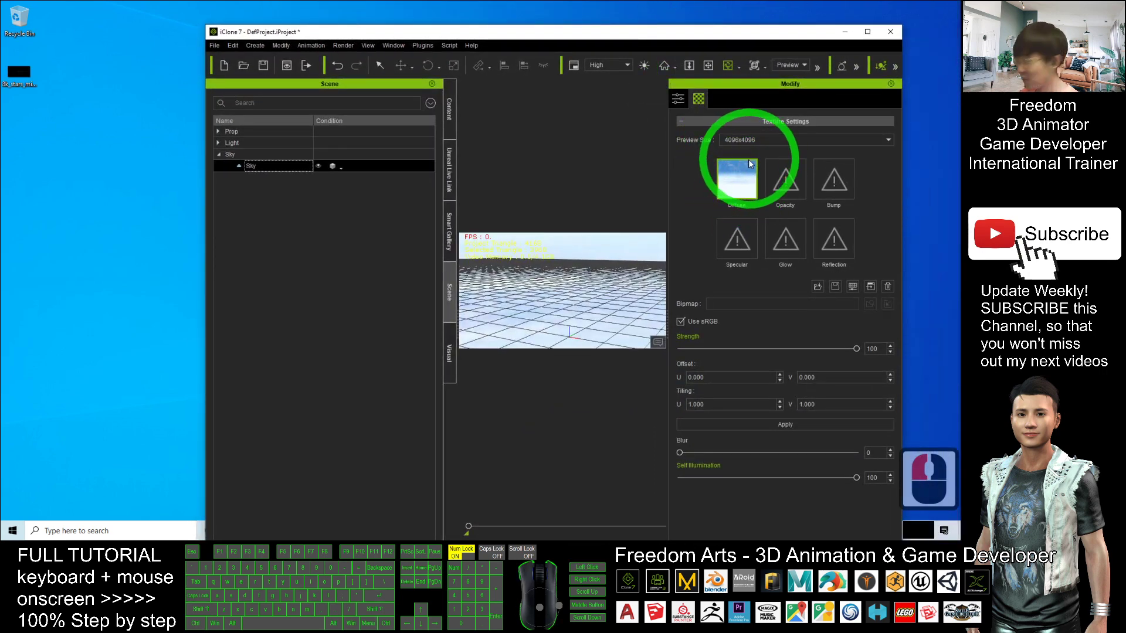
{"action": "left_click_drag", "start_coordinate": [26, 75], "coordinate": [737, 177]}
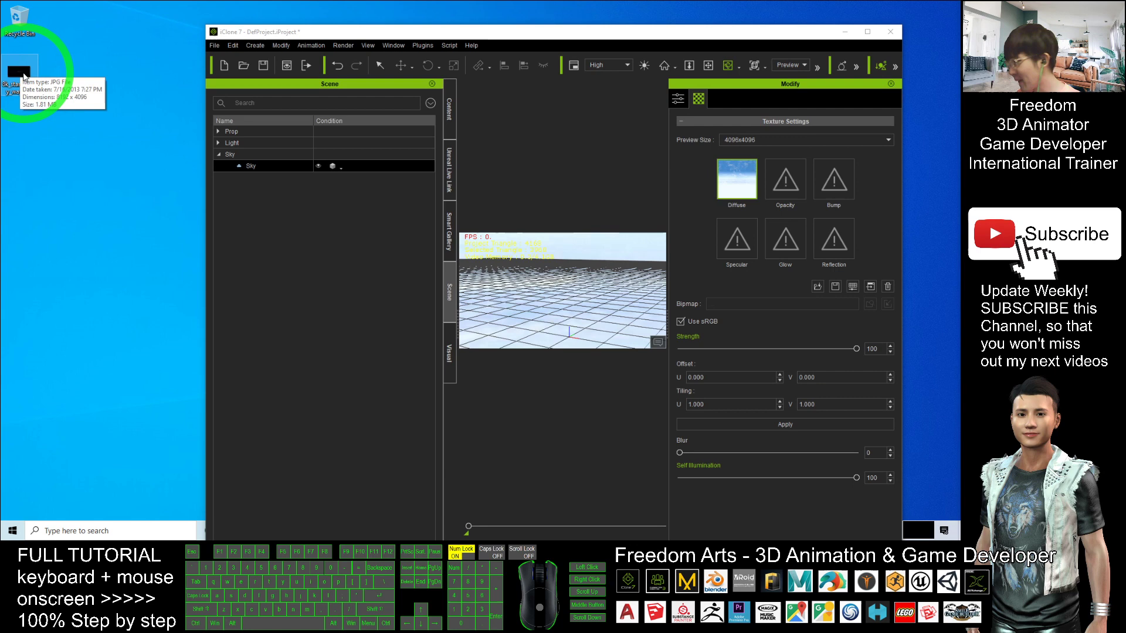
{"action": "left_click_drag", "start_coordinate": [26, 75], "coordinate": [742, 187]}
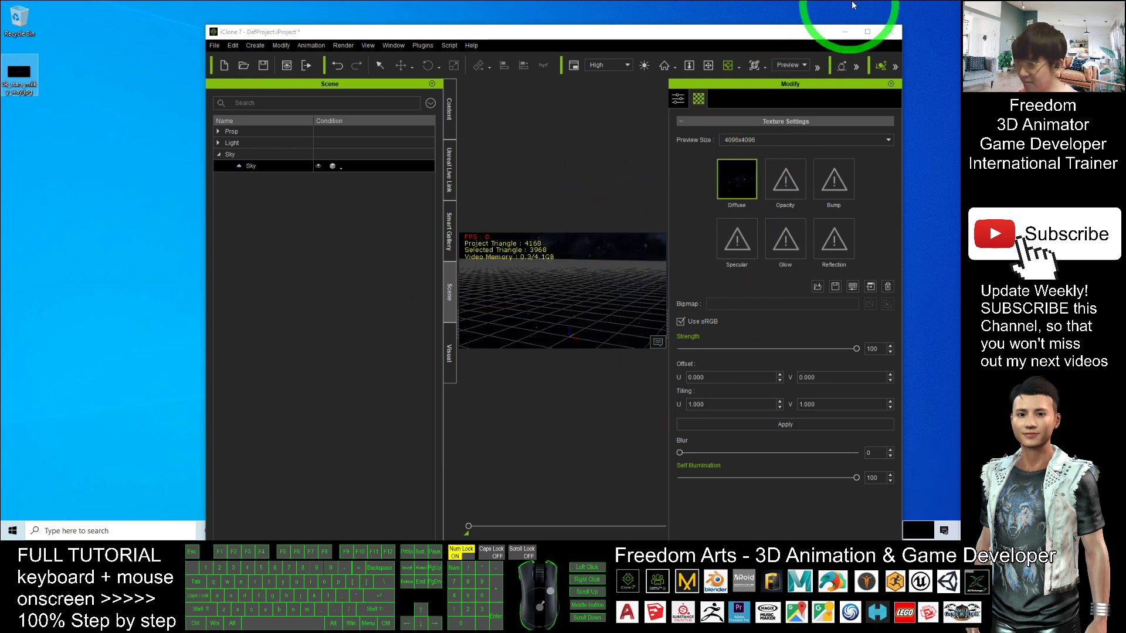
{"action": "left_click", "coordinate": [867, 32]}
Examine the Milky Way sky from several angles, both from outside the sky dome and close to the ground grid.
{"action": "left_click_drag", "start_coordinate": [566, 254], "coordinate": [518, 244]}
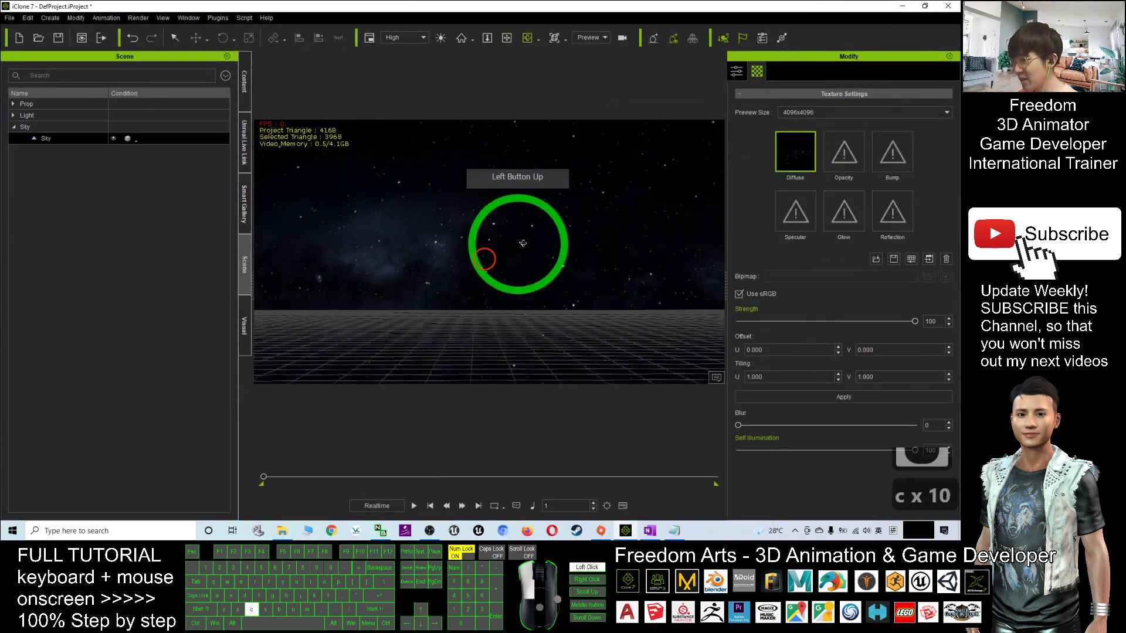
{"action": "left_click_drag", "start_coordinate": [643, 257], "coordinate": [388, 276]}
{"action": "mouse_move", "coordinate": [530, 269]}
{"action": "left_mouse_down"}
{"action": "mouse_move", "coordinate": [560, 276]}
{"action": "mouse_move", "coordinate": [519, 270]}
{"action": "left_mouse_up"}
{"action": "left_click_drag", "start_coordinate": [592, 277], "coordinate": [613, 312]}
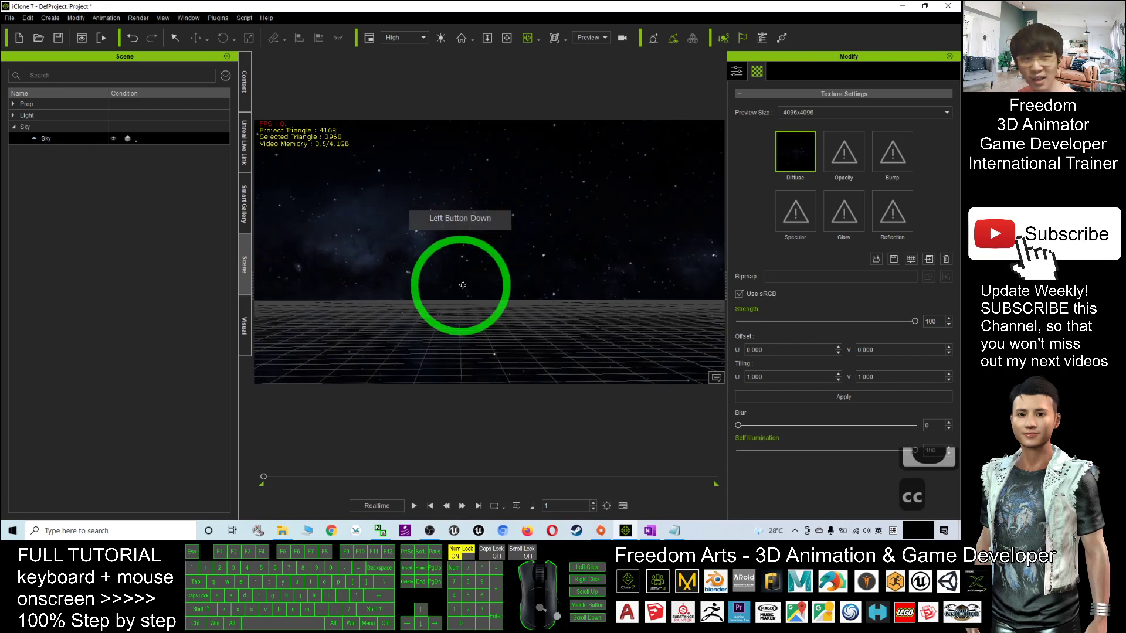
{"action": "left_click_drag", "start_coordinate": [463, 285], "coordinate": [468, 274]}
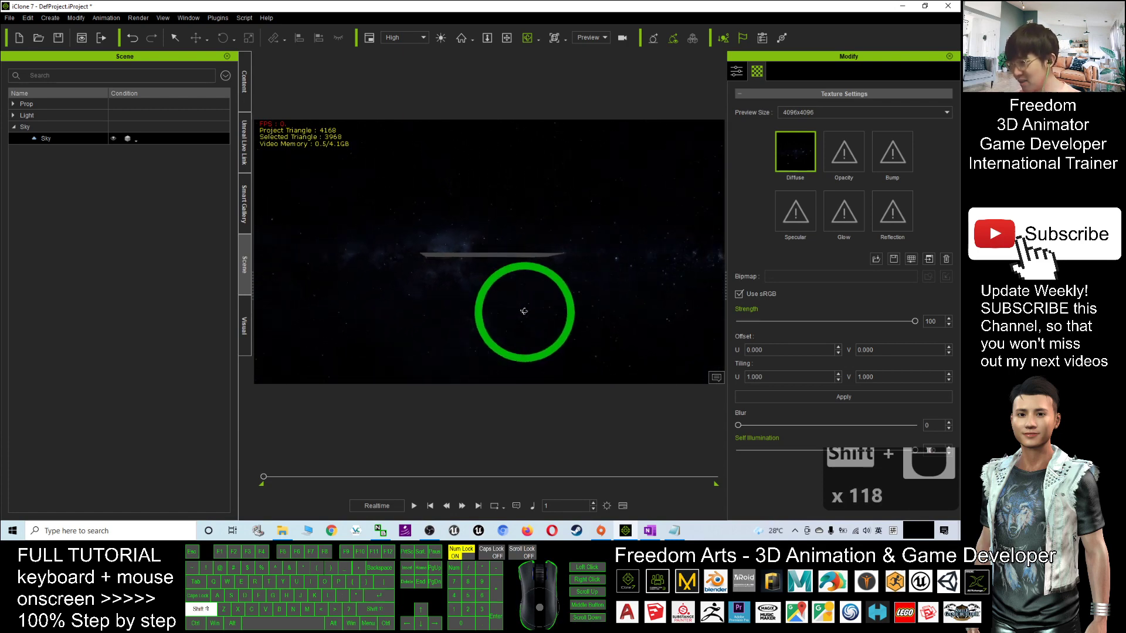
{"action": "scroll", "coordinate": [521, 317], "scroll_direction": "down", "scroll_amount": 20, "text": "shift"}
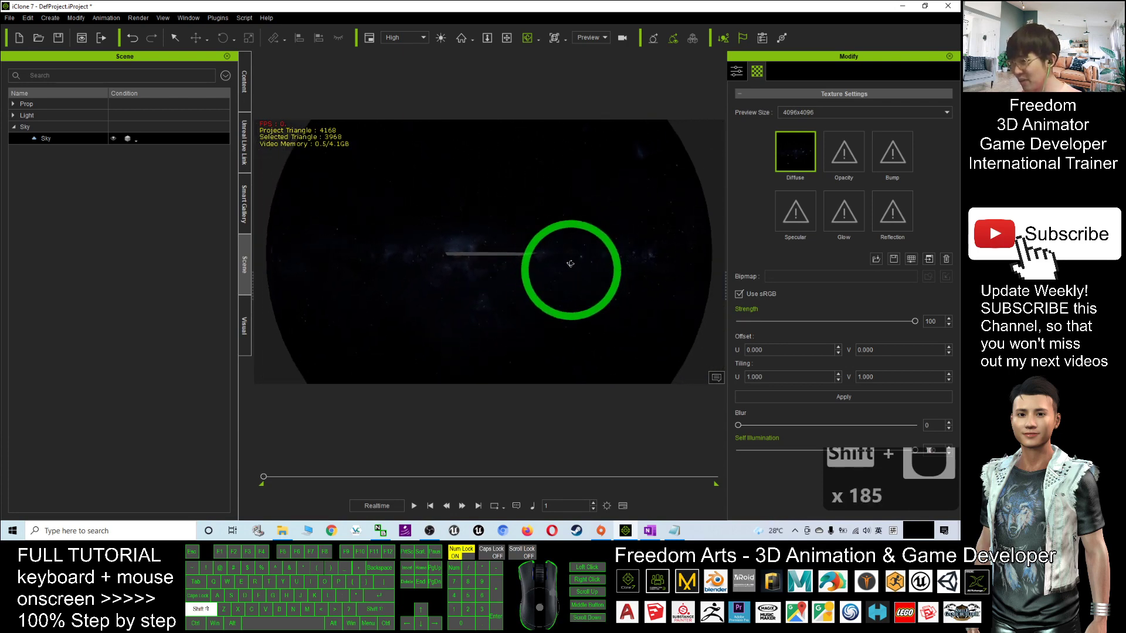
{"action": "key", "text": "c"}
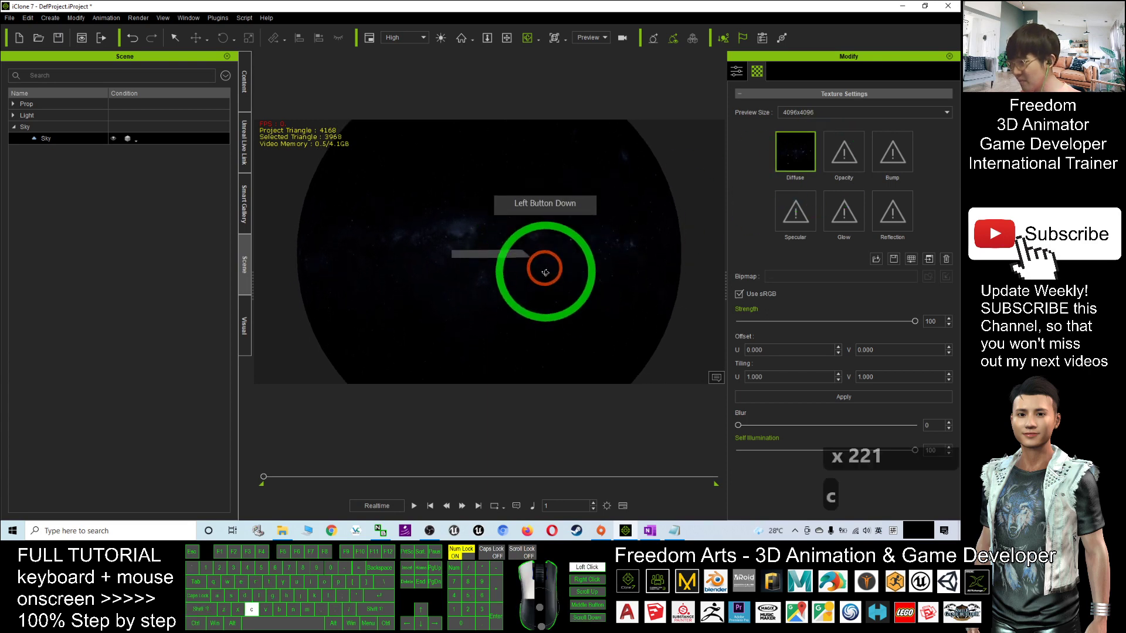
{"action": "left_click_drag", "start_coordinate": [546, 272], "coordinate": [496, 235]}
{"action": "scroll", "coordinate": [496, 250], "scroll_direction": "up", "scroll_amount": 20, "text": "shift"}
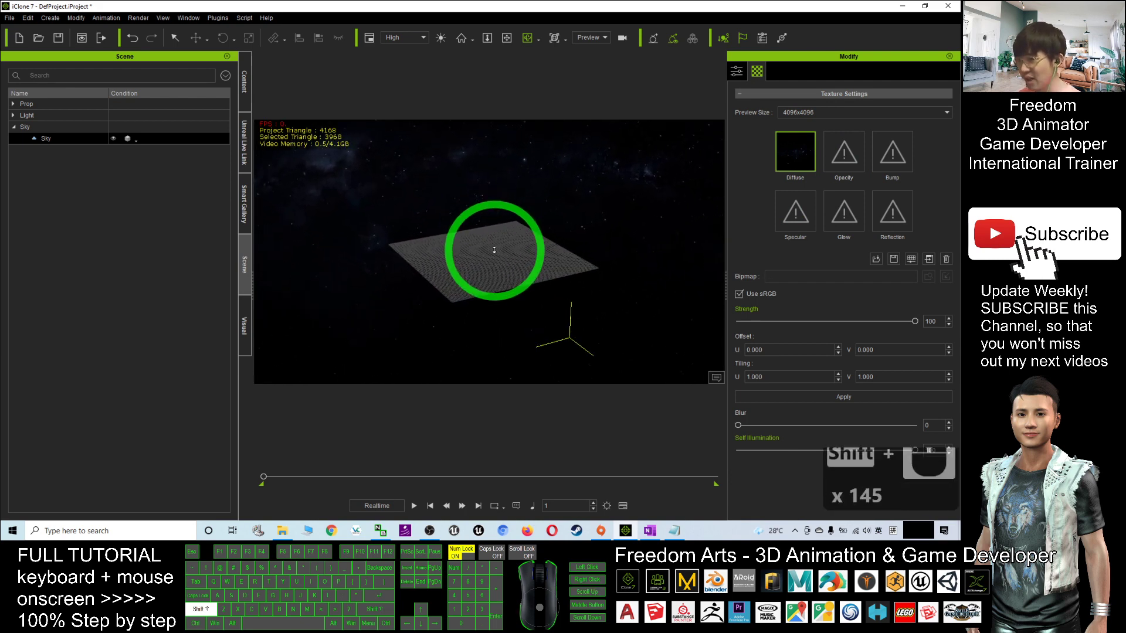
{"action": "scroll", "coordinate": [494, 251], "scroll_direction": "up", "scroll_amount": 20, "text": "shift"}
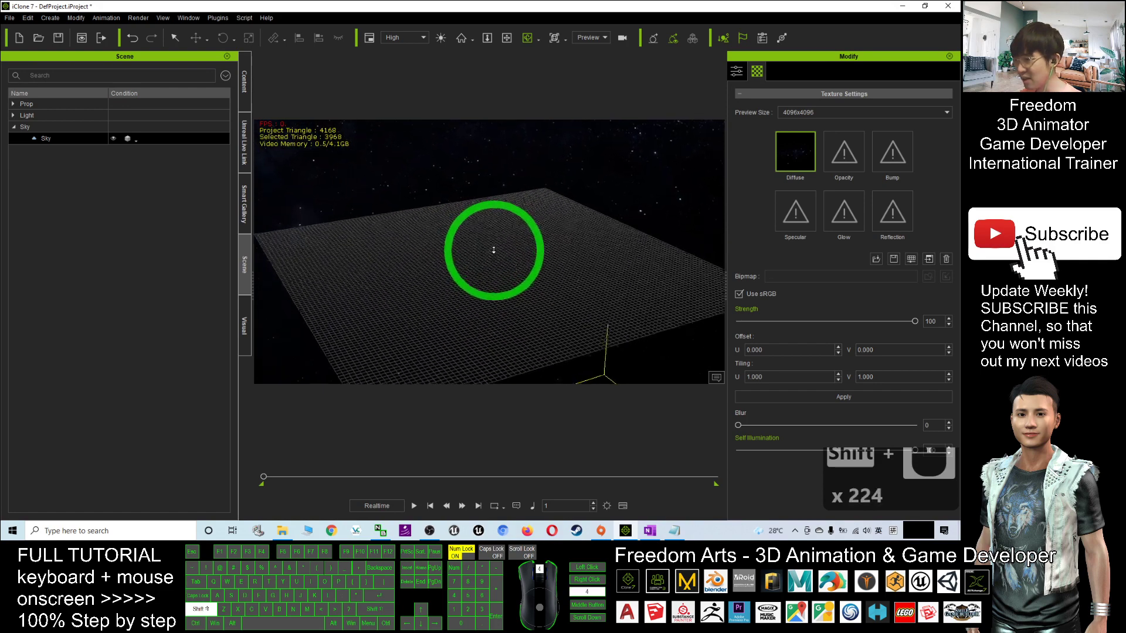
{"action": "scroll", "coordinate": [494, 250], "scroll_direction": "up", "scroll_amount": 20, "text": "shift"}
{"action": "left_click_drag", "start_coordinate": [492, 252], "coordinate": [747, 83]}
Try small rotations of the Sky around its X axis and return the rotation to 0.0.
{"action": "left_click", "coordinate": [737, 71]}
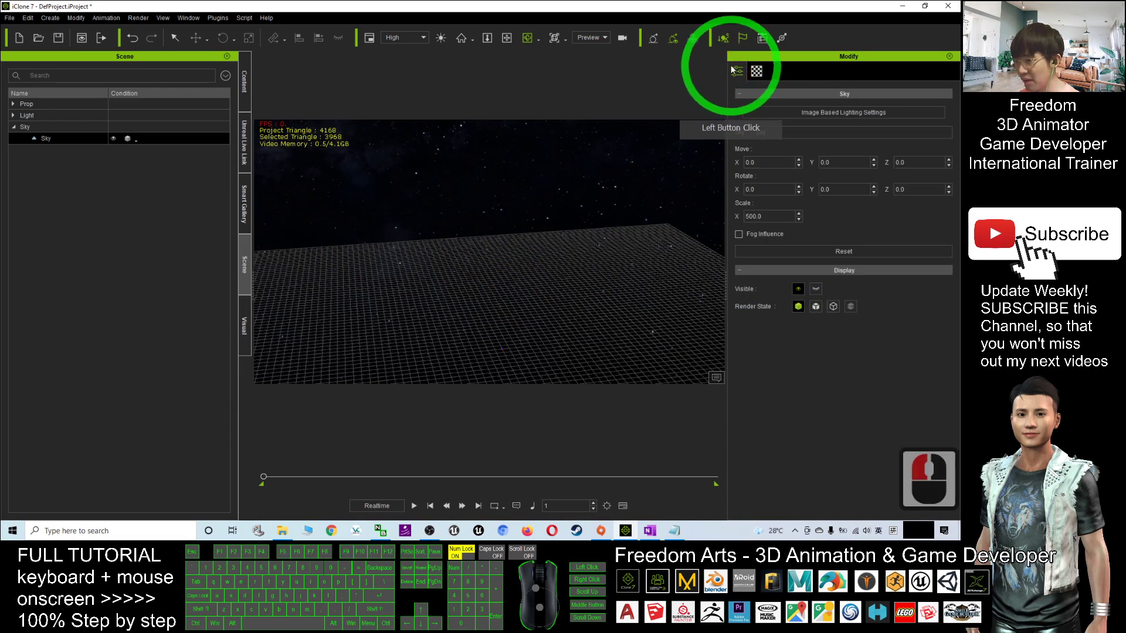
{"action": "left_click", "coordinate": [799, 187]}
{"action": "left_click", "coordinate": [798, 186]}
{"action": "left_click", "coordinate": [798, 186]}
{"action": "left_click", "coordinate": [798, 187]}
{"action": "left_click", "coordinate": [799, 187]}
{"action": "left_click", "coordinate": [798, 186]}
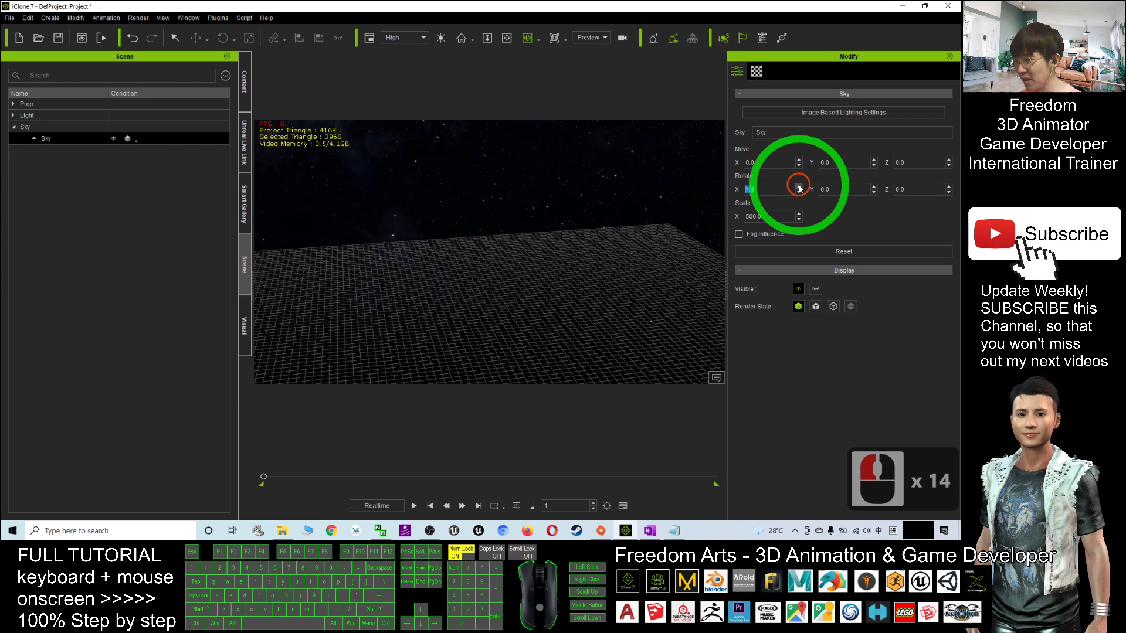
{"action": "left_click", "coordinate": [798, 189]}
{"action": "left_click", "coordinate": [800, 192]}
{"action": "left_click", "coordinate": [800, 193]}
{"action": "left_click", "coordinate": [800, 192]}
{"action": "left_click", "coordinate": [800, 192]}
{"action": "left_click", "coordinate": [800, 192]}
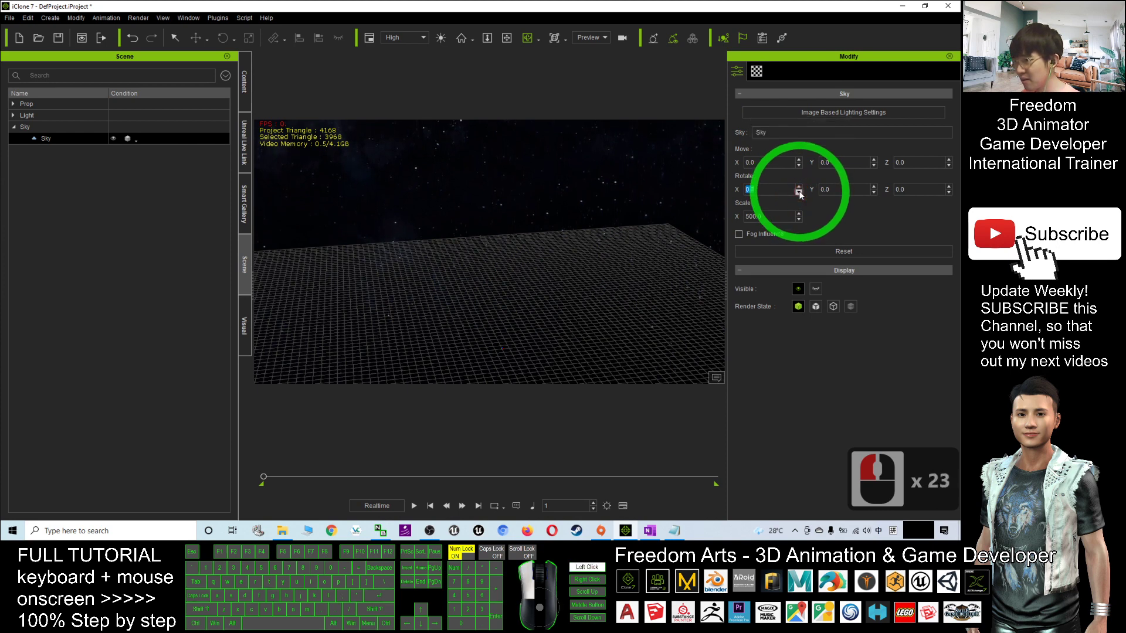
{"action": "left_click", "coordinate": [799, 192]}
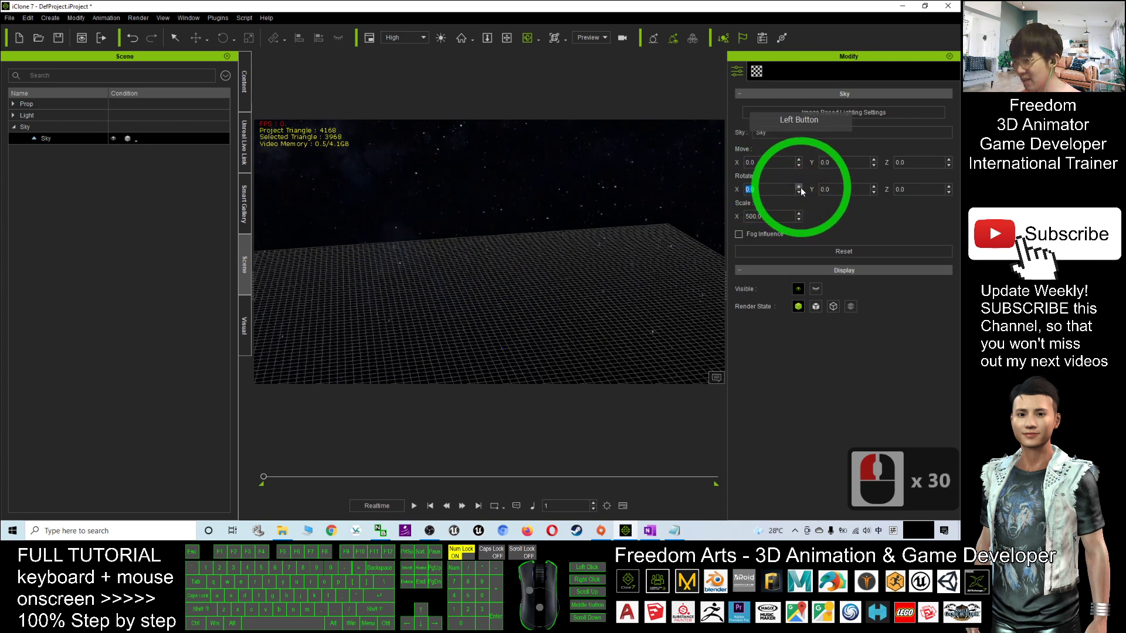
{"action": "left_click", "coordinate": [800, 189]}
{"action": "left_click", "coordinate": [799, 188]}
{"action": "left_click", "coordinate": [800, 189]}
{"action": "left_click", "coordinate": [800, 189]}
{"action": "left_click", "coordinate": [799, 188]}
{"action": "left_click", "coordinate": [799, 188]}
{"action": "left_click", "coordinate": [799, 187]}
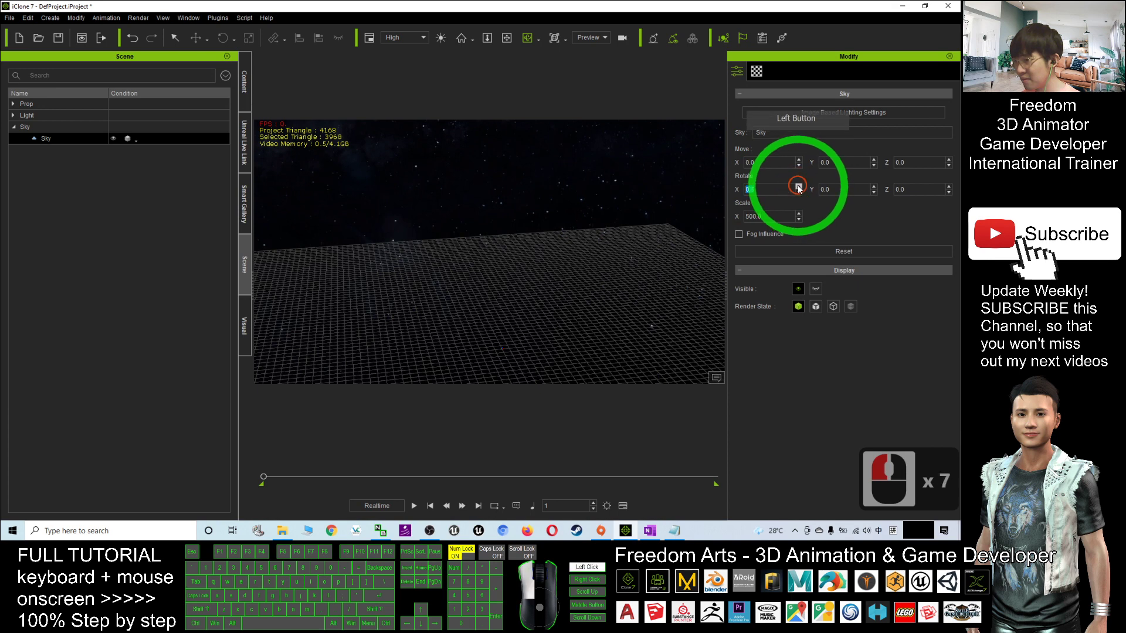
{"action": "left_click", "coordinate": [798, 189]}
{"action": "left_click", "coordinate": [798, 189]}
{"action": "left_click", "coordinate": [799, 193]}
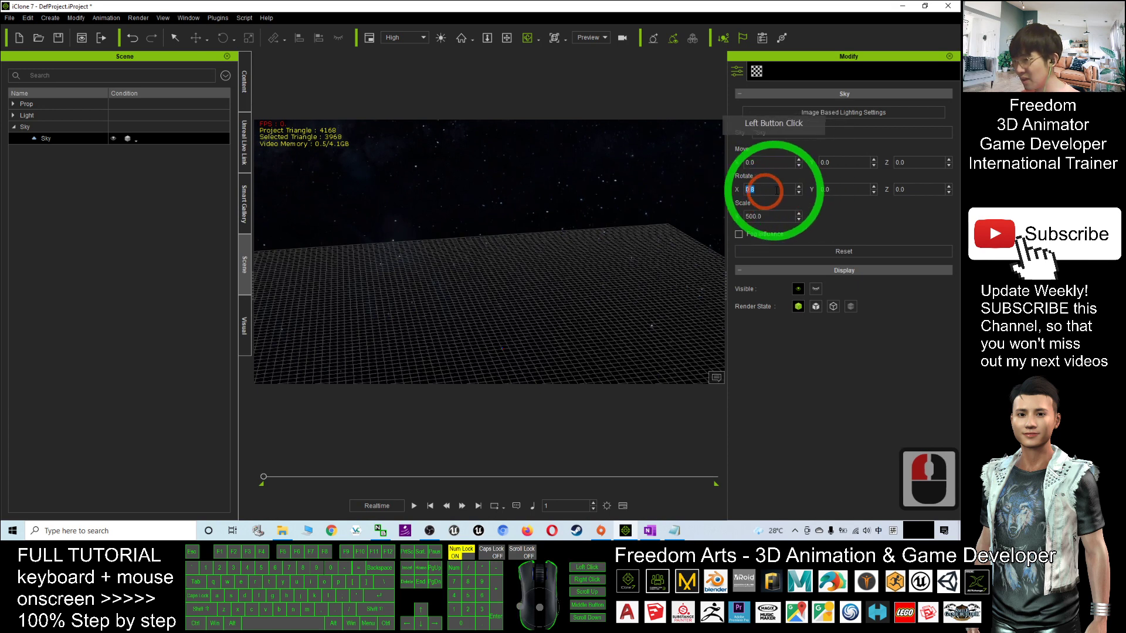
{"action": "left_click", "coordinate": [799, 193]}
{"action": "left_click", "coordinate": [799, 192]}
{"action": "left_click", "coordinate": [798, 193]}
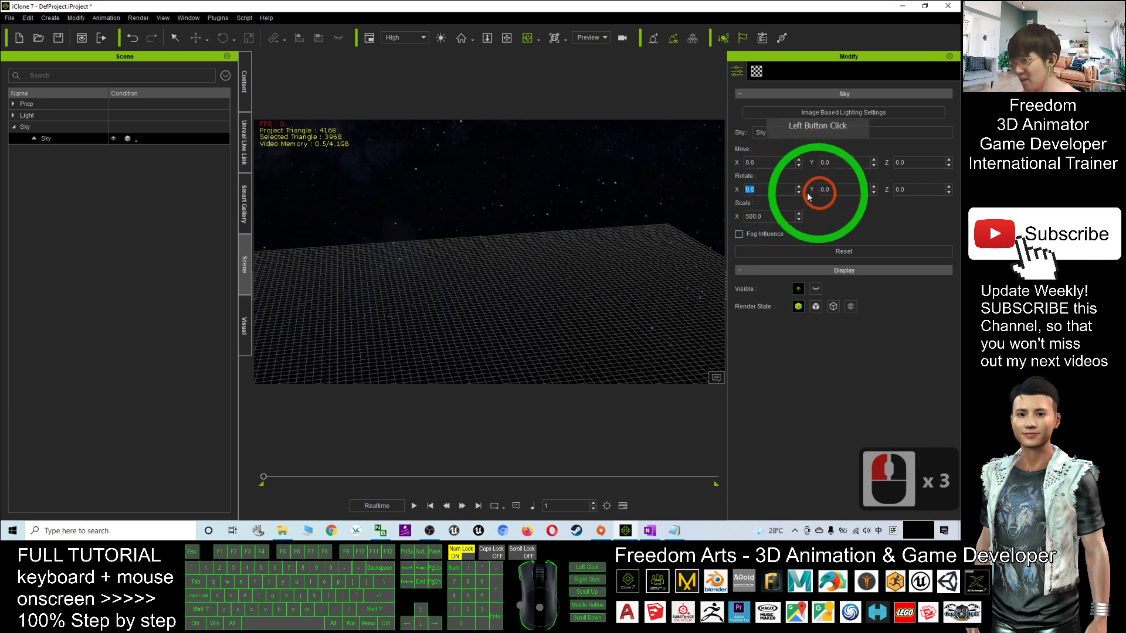
{"action": "left_click", "coordinate": [798, 192]}
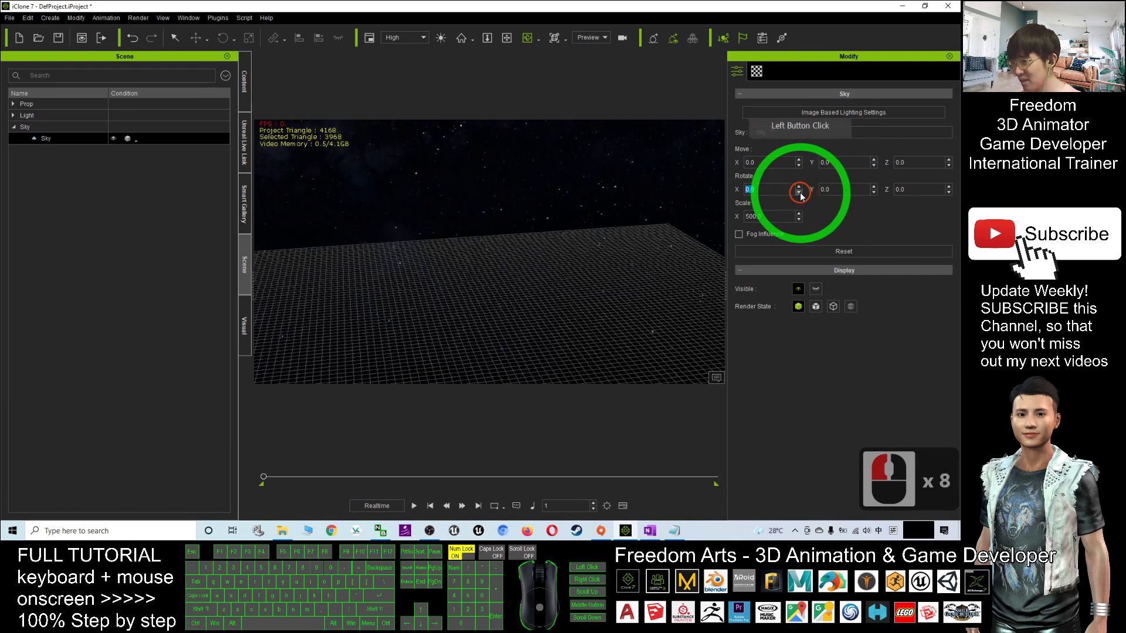
Look around the scene at ground level to check the stars and Milky Way in every direction.
{"action": "key", "text": "c"}
{"action": "left_click_drag", "start_coordinate": [399, 246], "coordinate": [522, 270]}
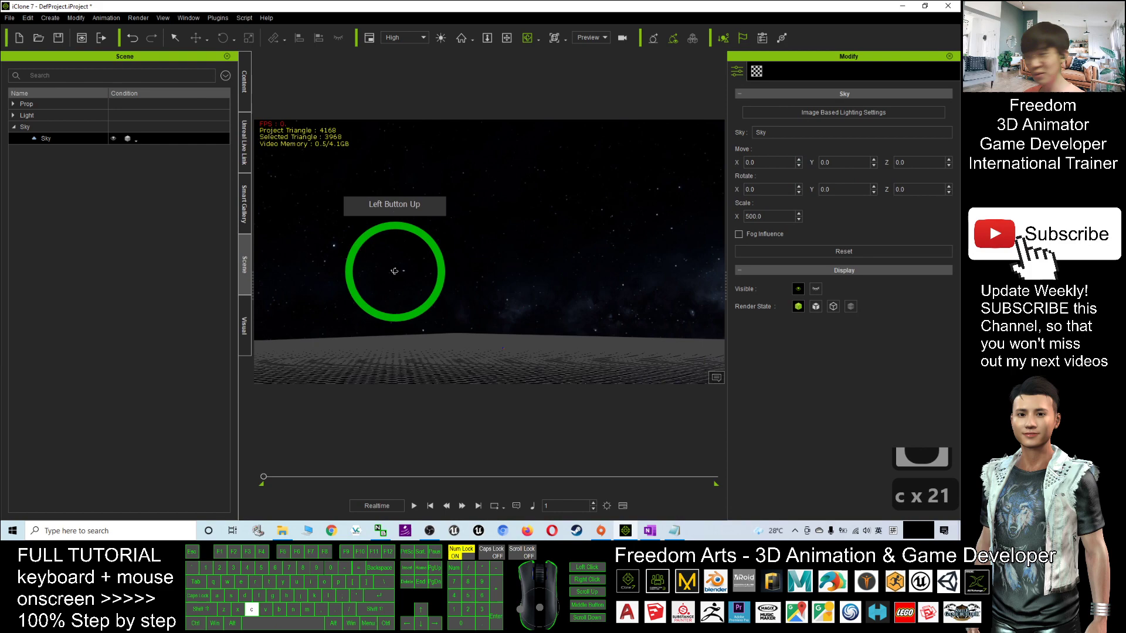
{"action": "left_click_drag", "start_coordinate": [395, 271], "coordinate": [376, 299]}
{"action": "key", "text": "c"}
{"action": "left_click_drag", "start_coordinate": [375, 299], "coordinate": [590, 238]}
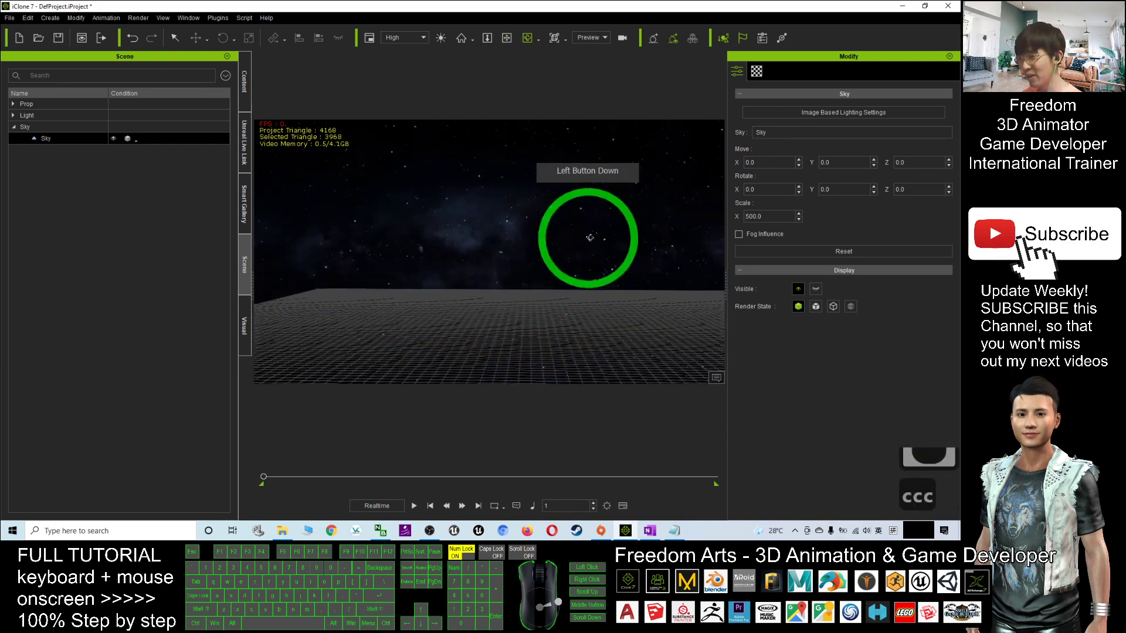
{"action": "left_click_drag", "start_coordinate": [576, 284], "coordinate": [369, 253]}
{"action": "scroll", "coordinate": [602, 274], "scroll_direction": "up", "scroll_amount": 20}
{"action": "scroll", "coordinate": [602, 274], "scroll_direction": "up", "scroll_amount": 6, "text": "shift"}
{"action": "key", "text": "c"}
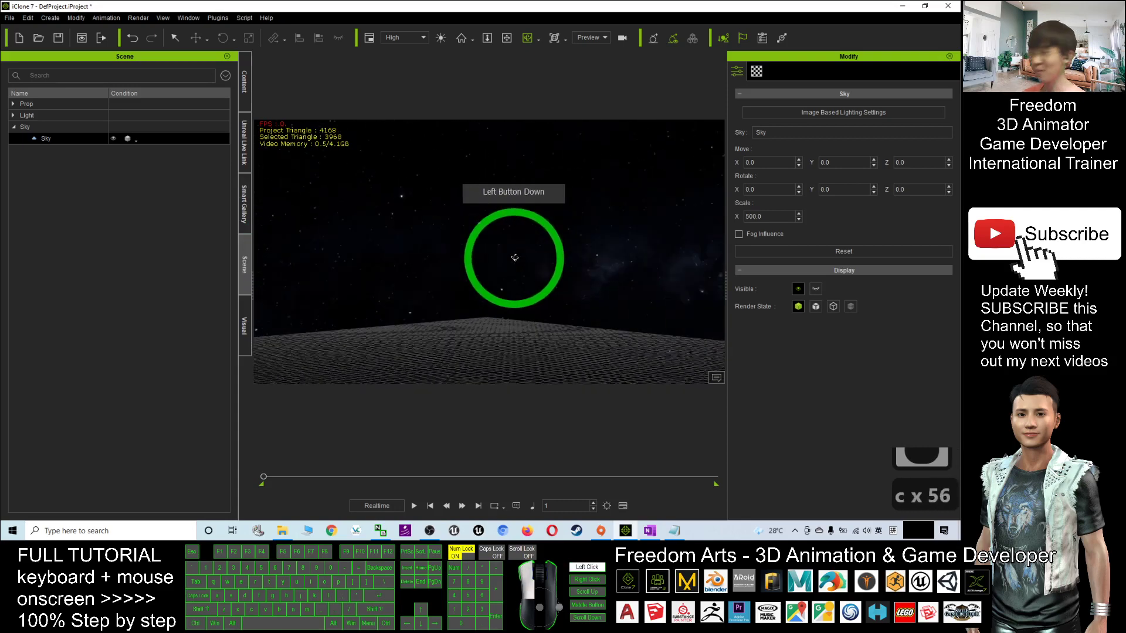
{"action": "left_click_drag", "start_coordinate": [515, 258], "coordinate": [583, 282]}
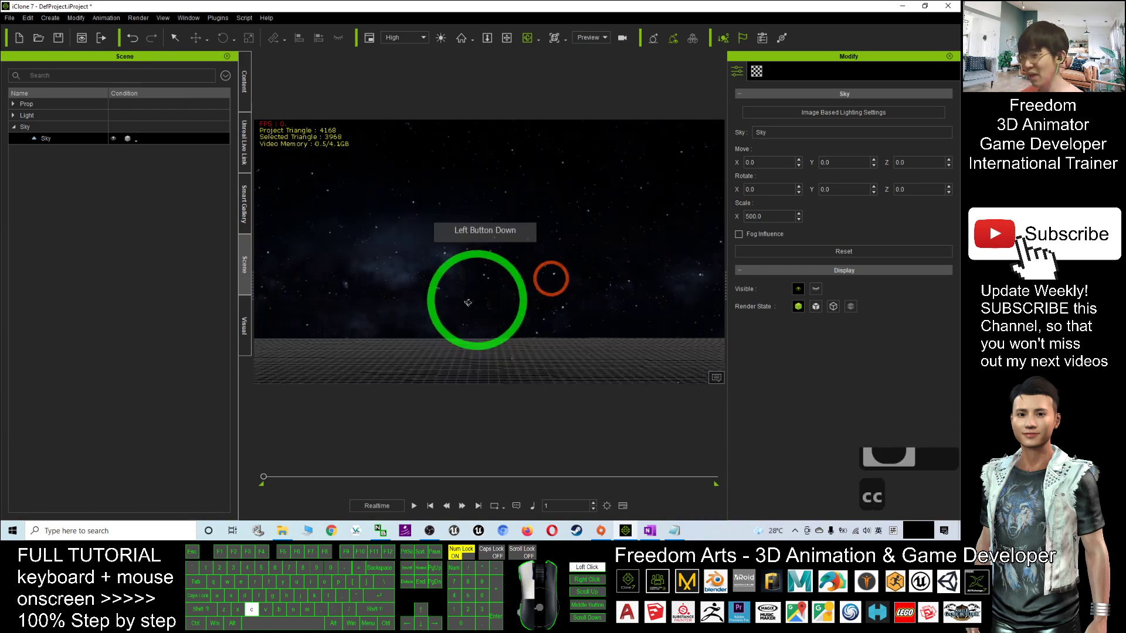
{"action": "left_click_drag", "start_coordinate": [468, 302], "coordinate": [546, 287]}
{"action": "key", "text": "c"}
{"action": "left_click_drag", "start_coordinate": [440, 285], "coordinate": [673, 286]}
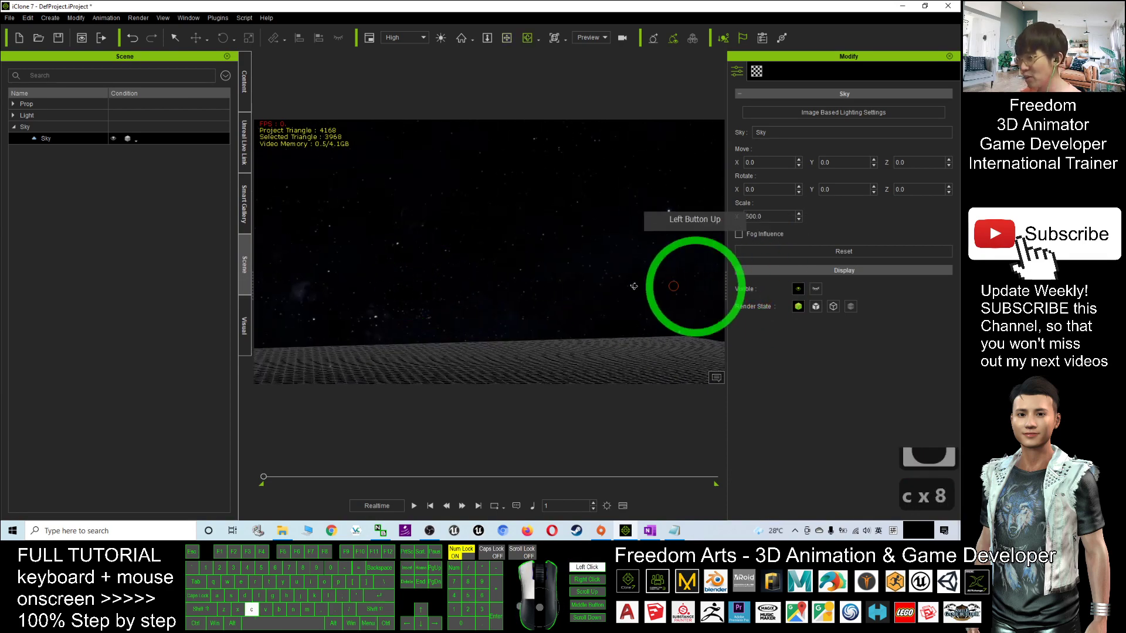
{"action": "left_click_drag", "start_coordinate": [409, 282], "coordinate": [546, 254]}
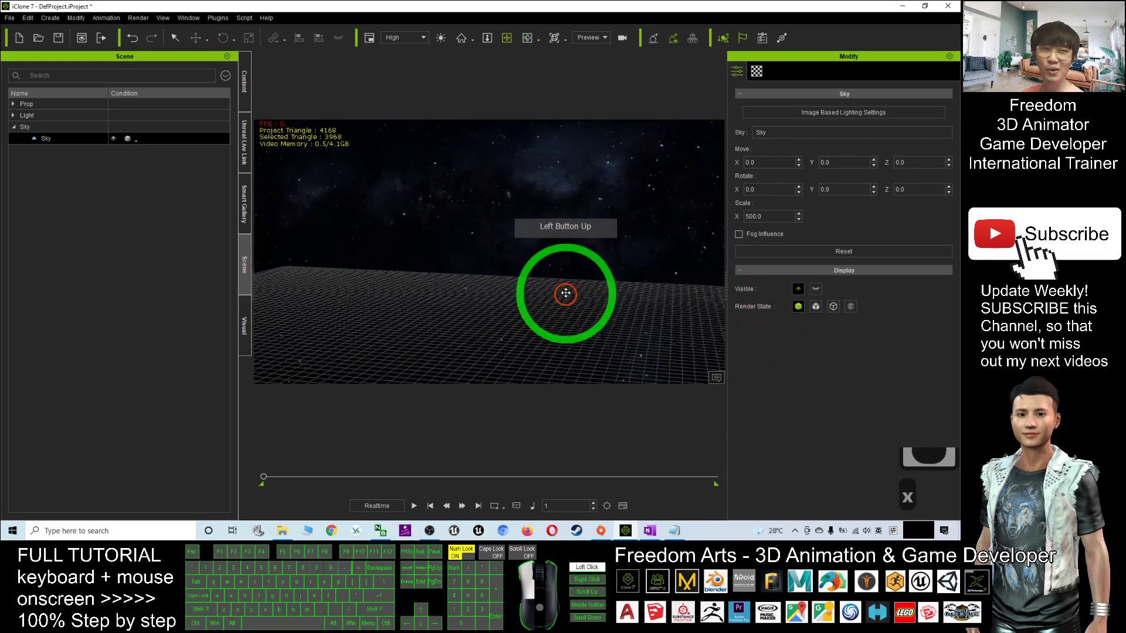
{"action": "key", "text": "c"}
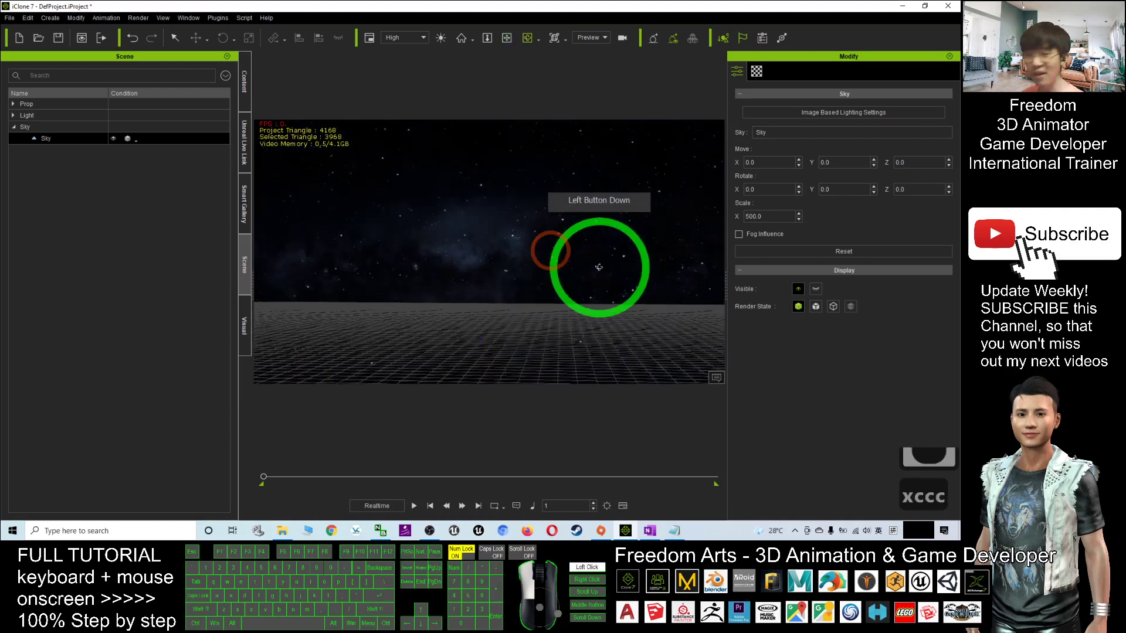